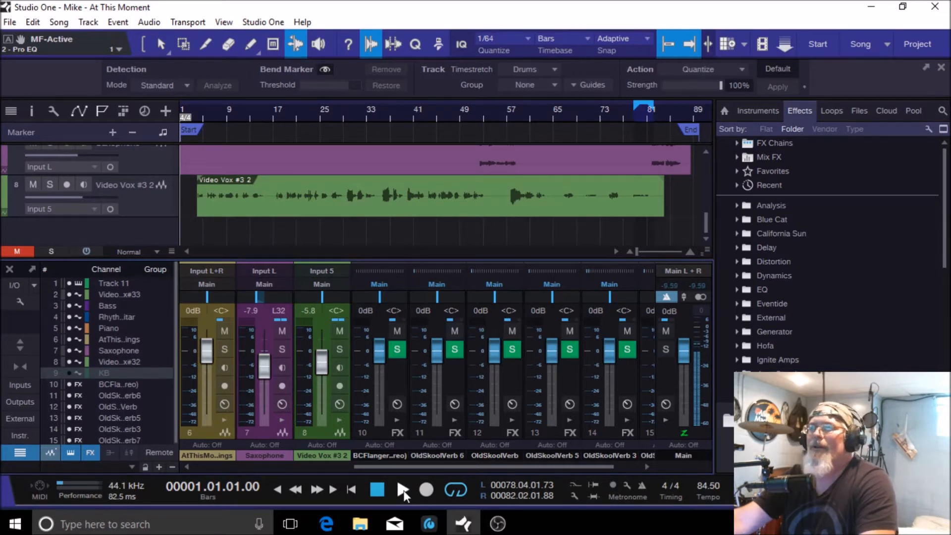
Play the song from the start and stop playback at about bar 21
click(402, 490)
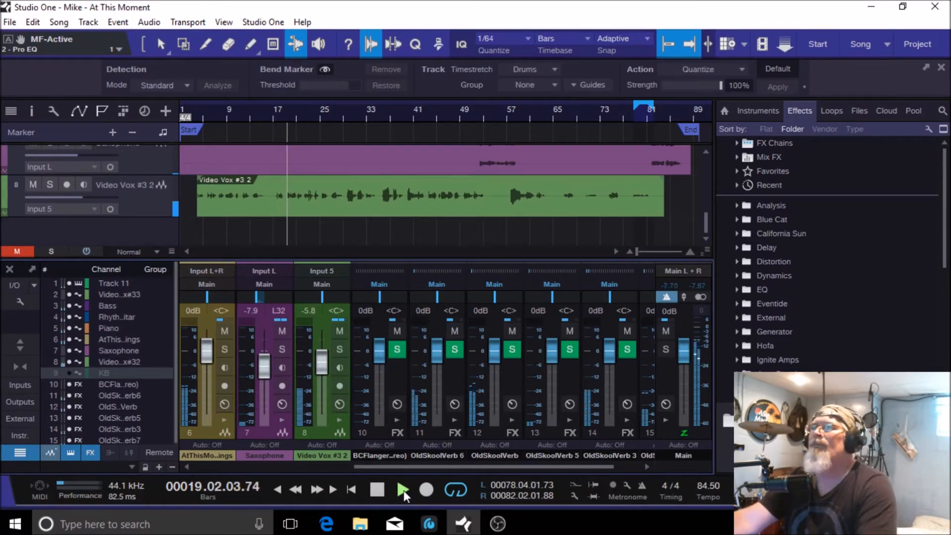
click(377, 491)
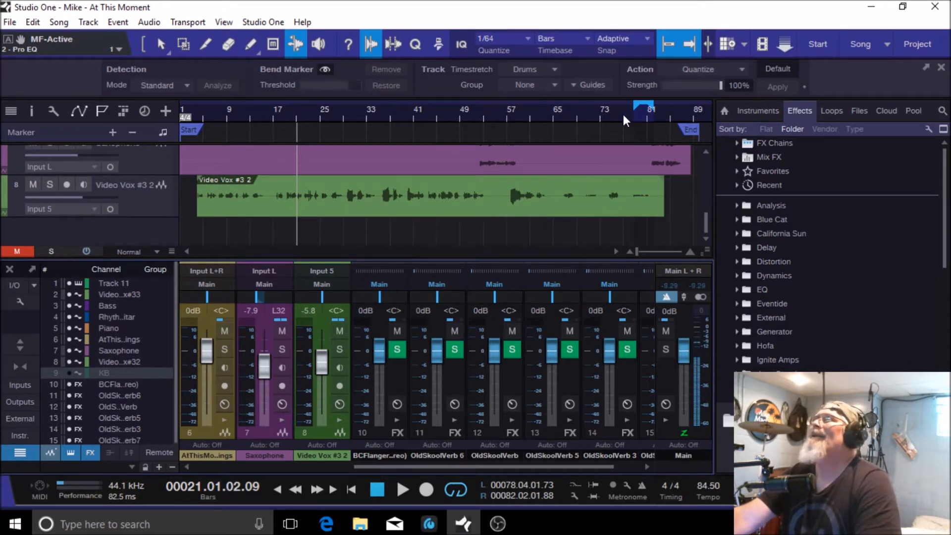
Play the song's ending from about bar 74 to bar 82 with looping turned off
click(609, 108)
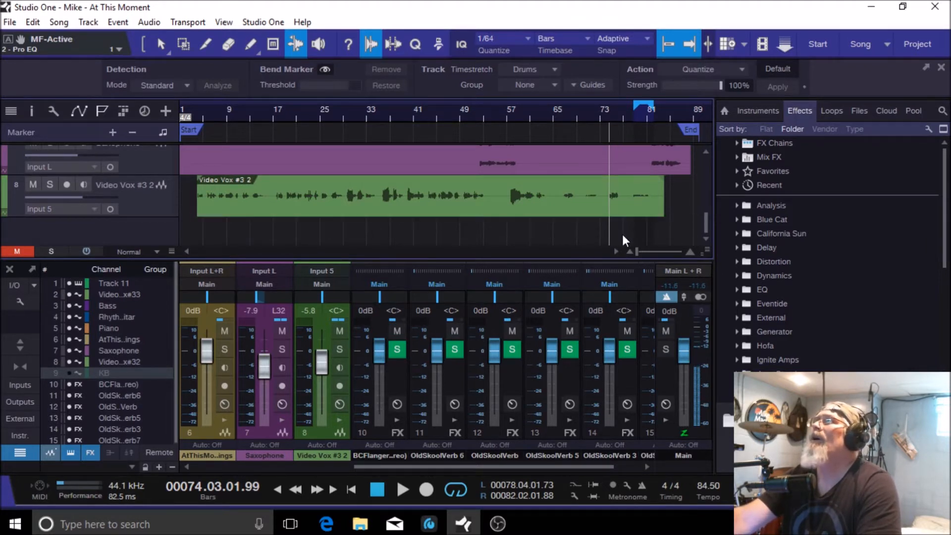
drag(639, 249, 646, 250)
drag(530, 252, 543, 253)
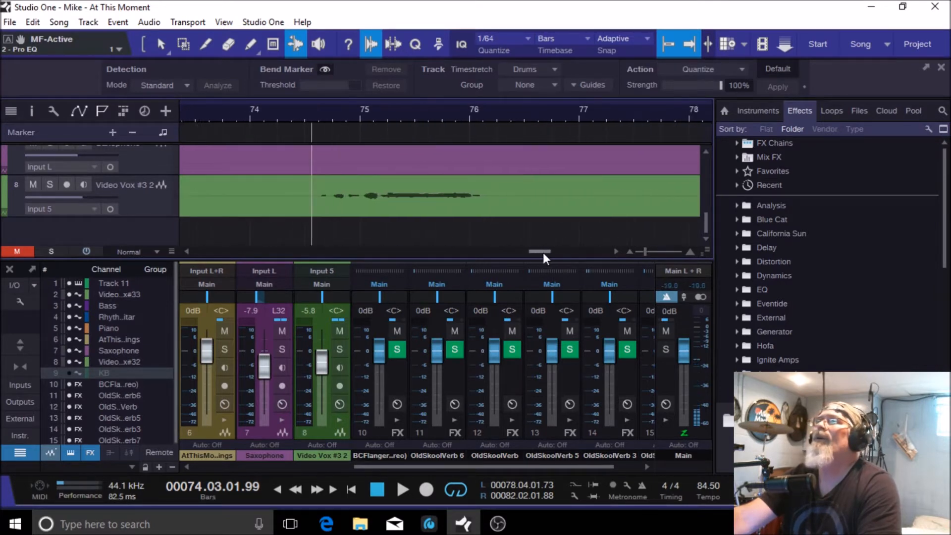
click(402, 490)
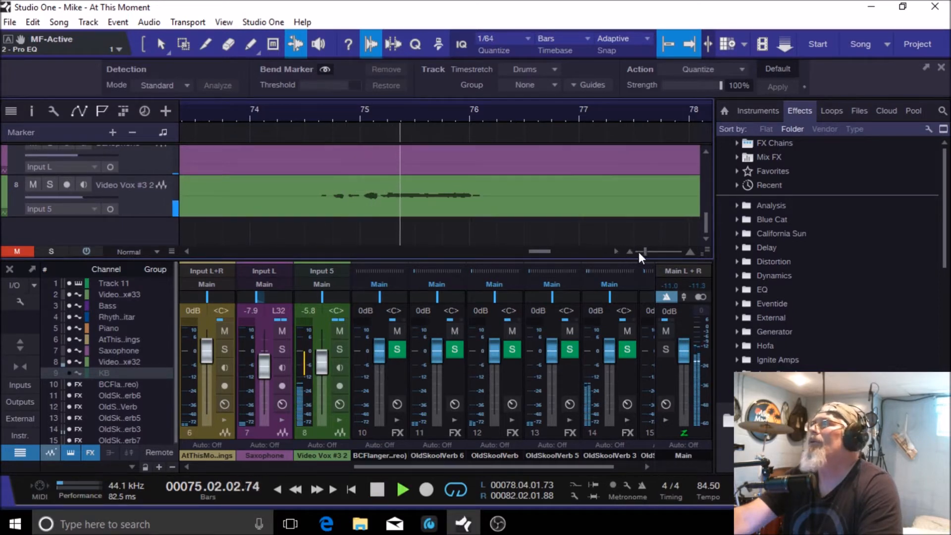
drag(644, 251, 638, 251)
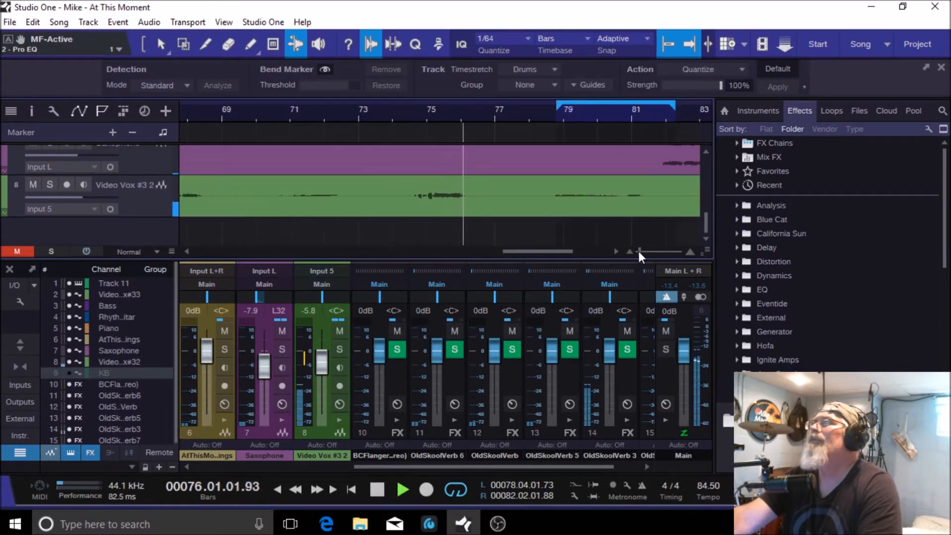
drag(536, 252, 556, 255)
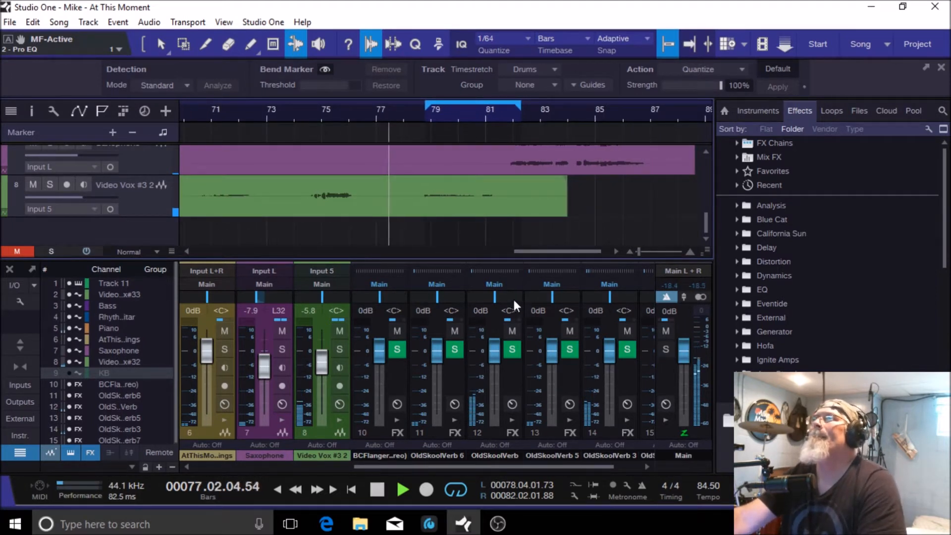
click(451, 494)
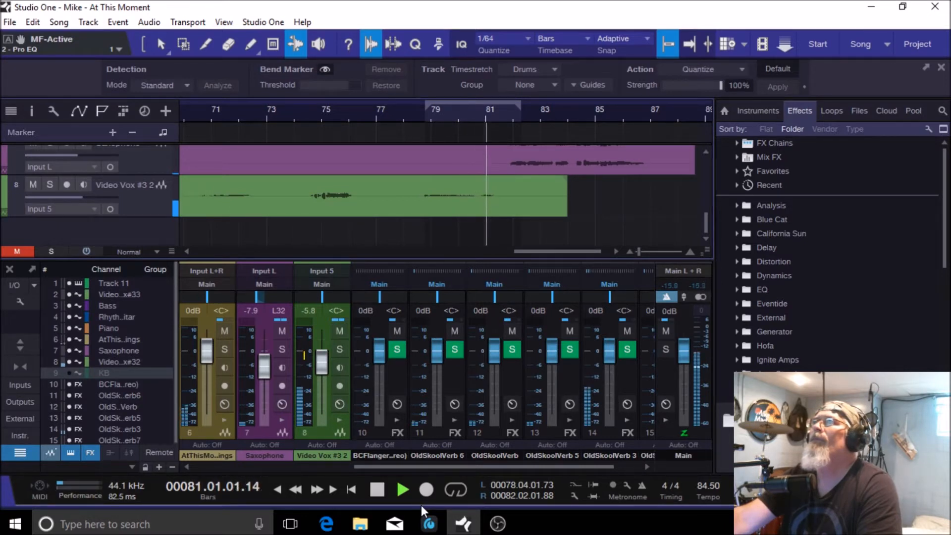
click(377, 490)
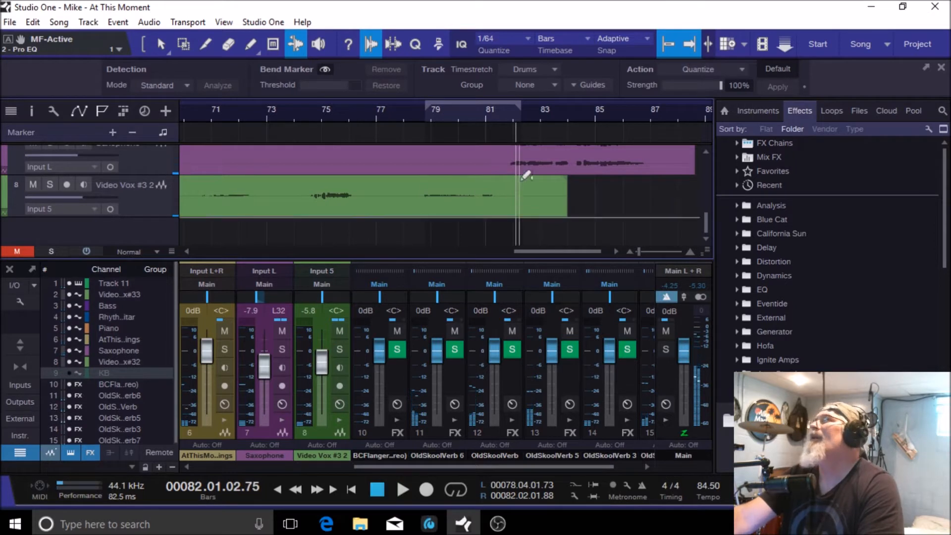
Enlarge the waveform display of the last vocal phrase on the Video Vox #3 2 track, between bars 79 and 82
click(477, 112)
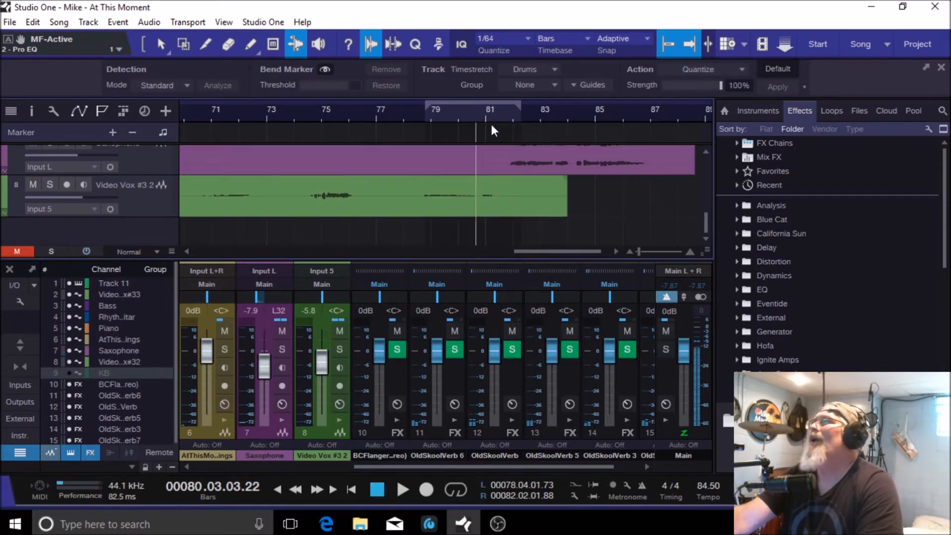
drag(640, 250, 644, 251)
drag(706, 252, 699, 290)
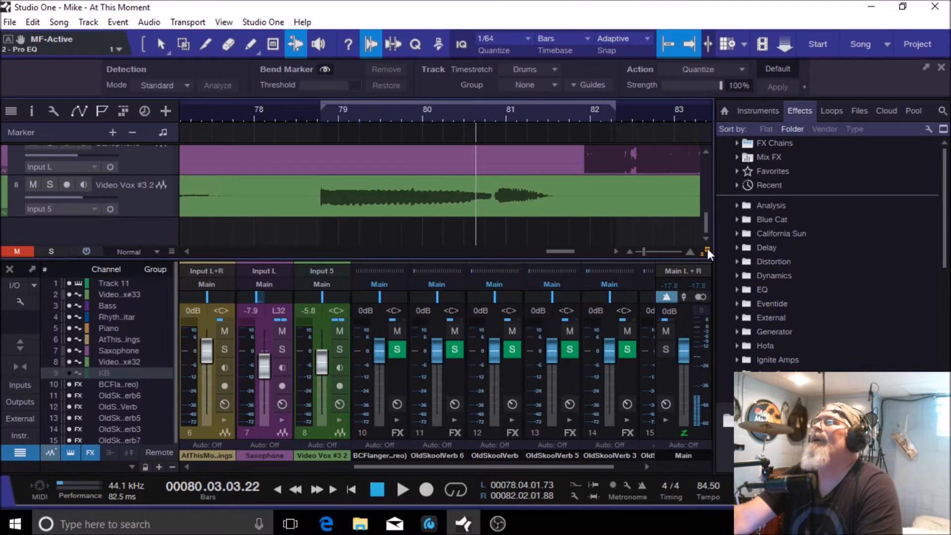
Listen twice to the last vocal phrase, starting from about bar 79.3, to check its timing
click(400, 112)
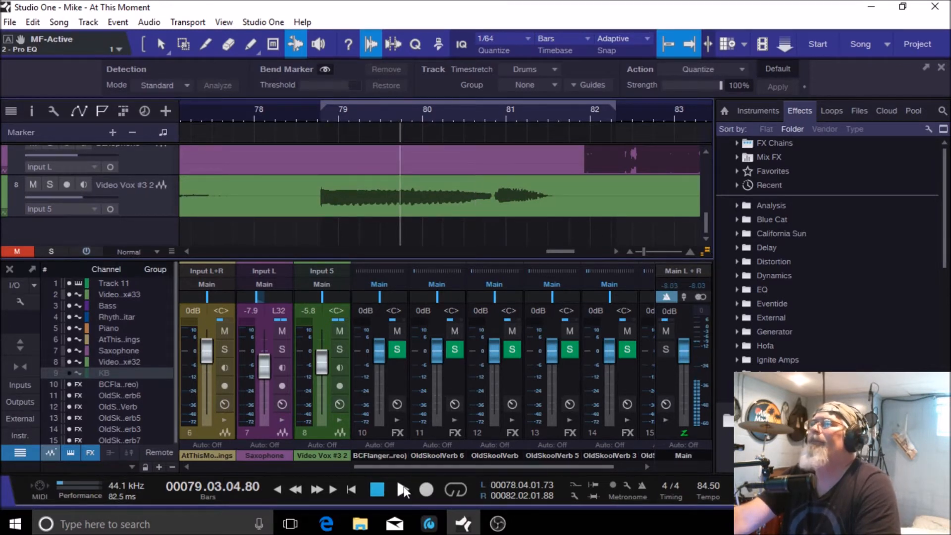
click(402, 490)
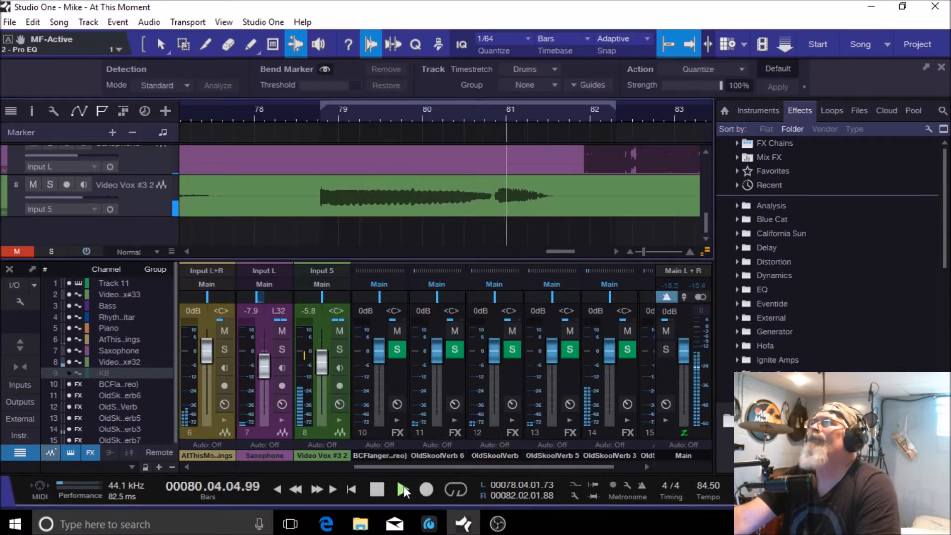
click(379, 493)
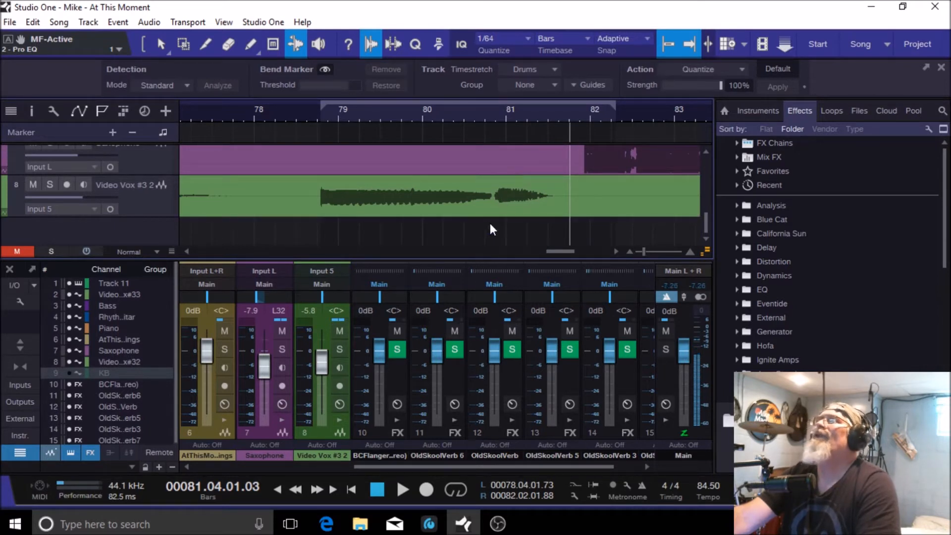
click(377, 490)
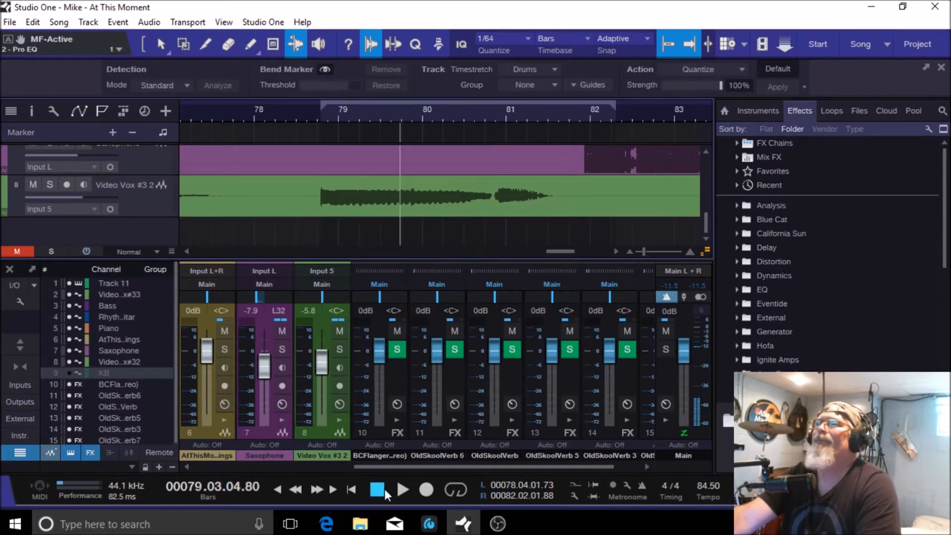
click(402, 491)
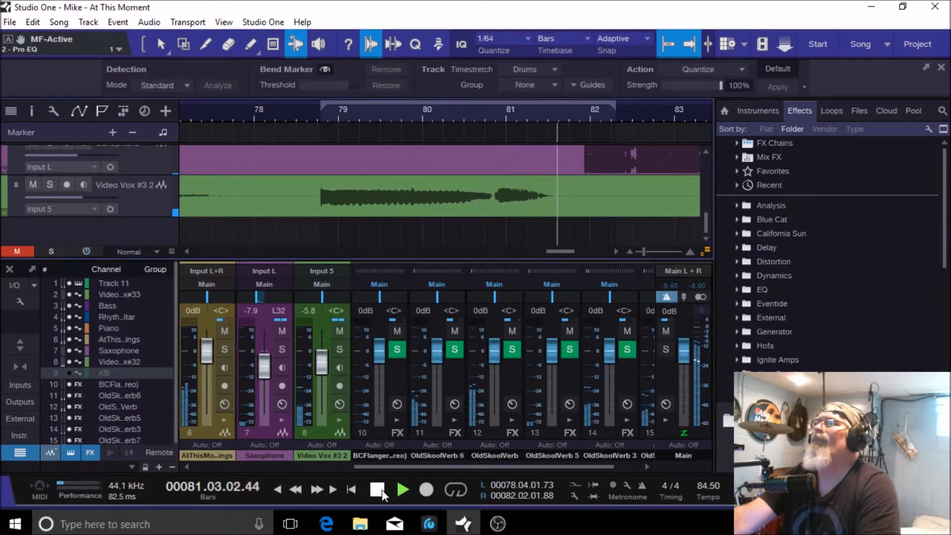
click(380, 489)
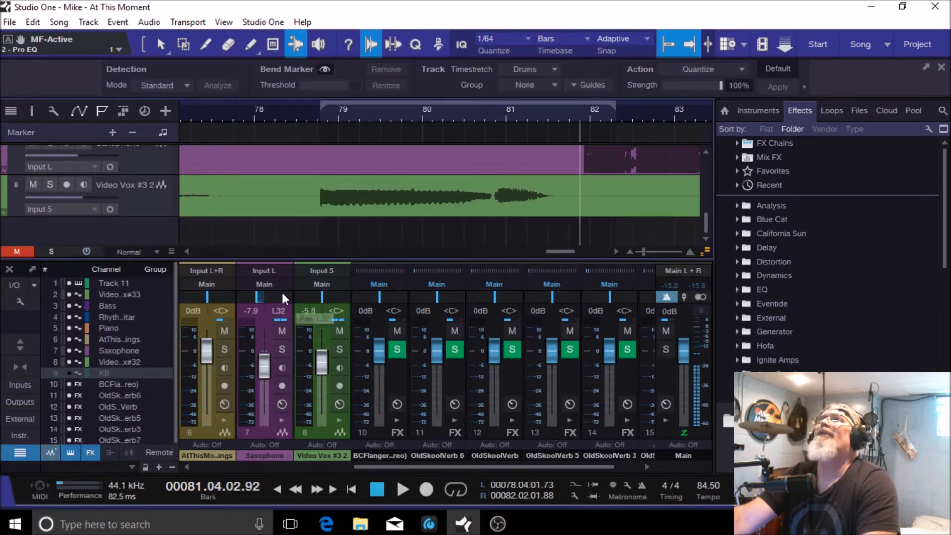
Select the Video Vox #3 2 clip and analyze it for transients with the Standard detection mode
click(161, 45)
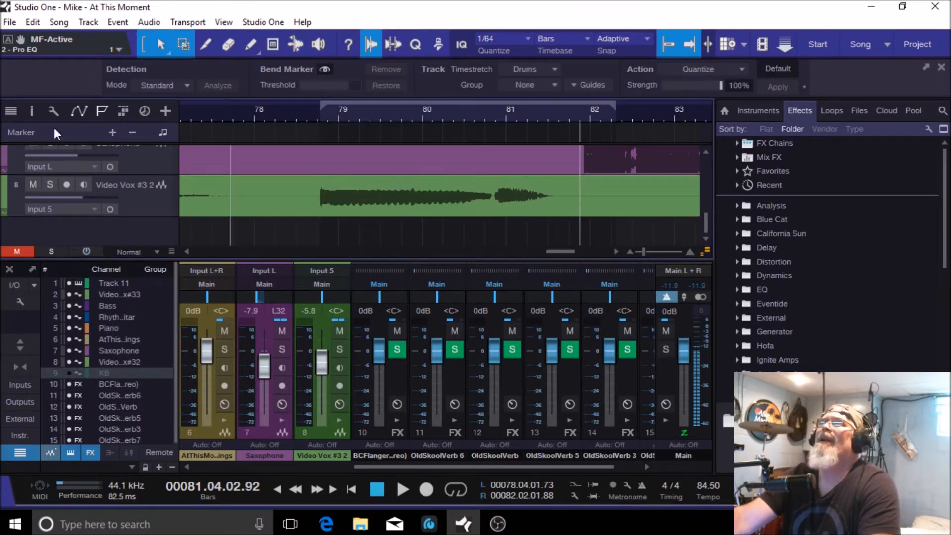
click(292, 208)
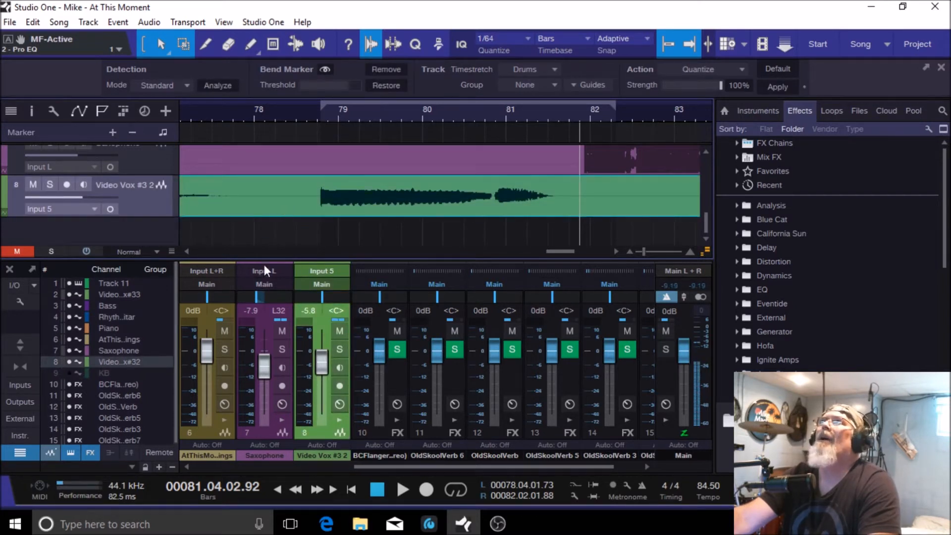
click(371, 44)
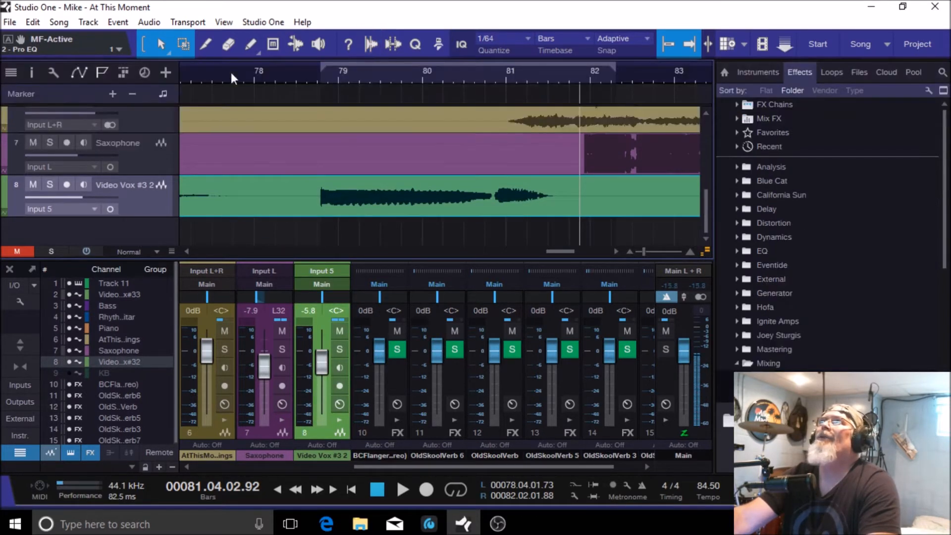
click(369, 46)
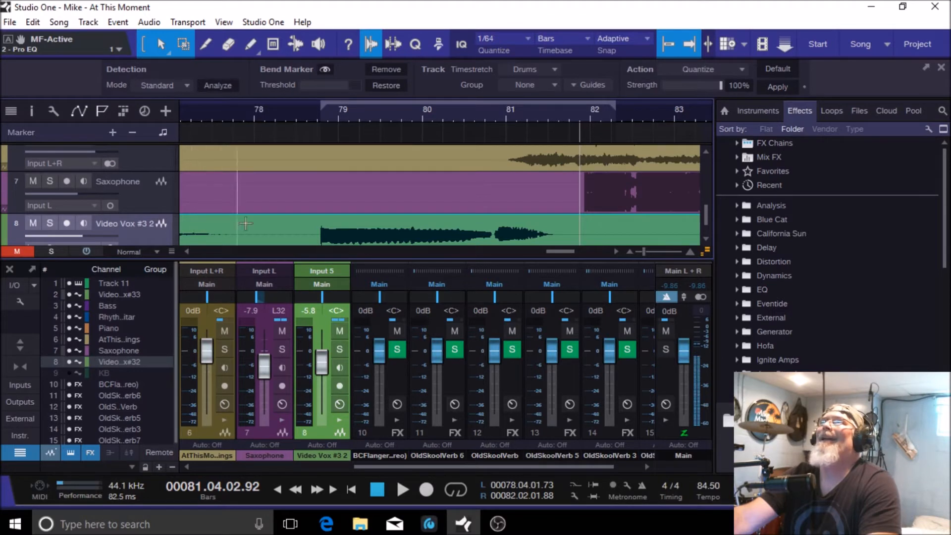
click(219, 85)
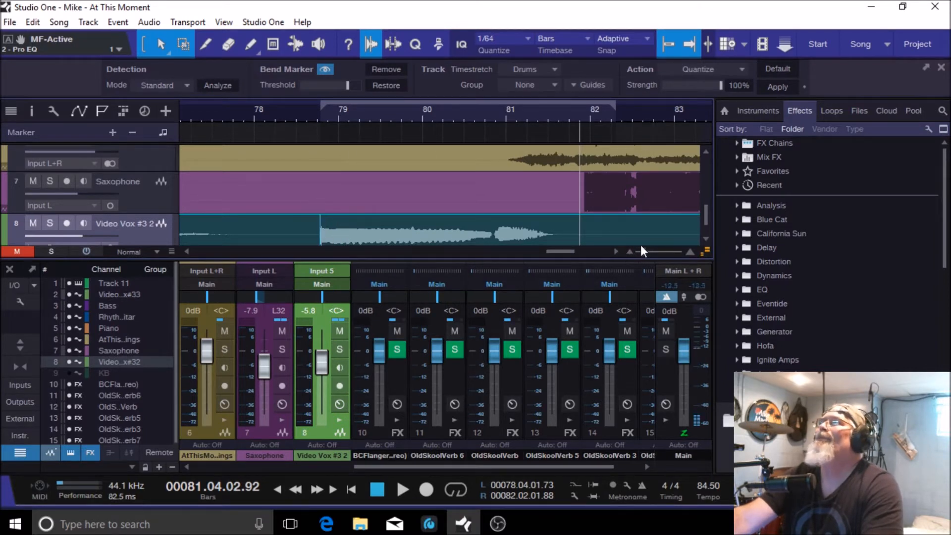
Raise the bend marker threshold to 100% and increase the height of the Video Vox #3 2 track
drag(642, 250, 637, 251)
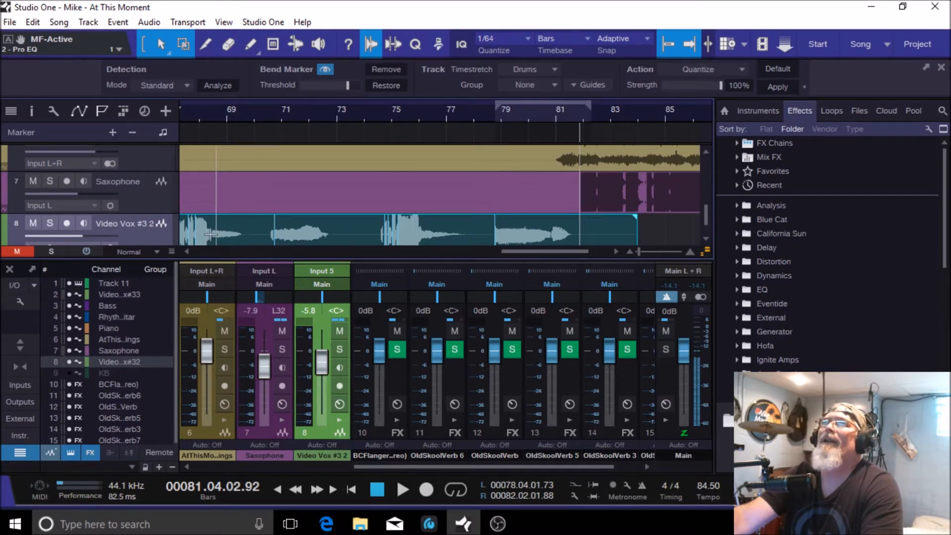
drag(640, 250, 647, 249)
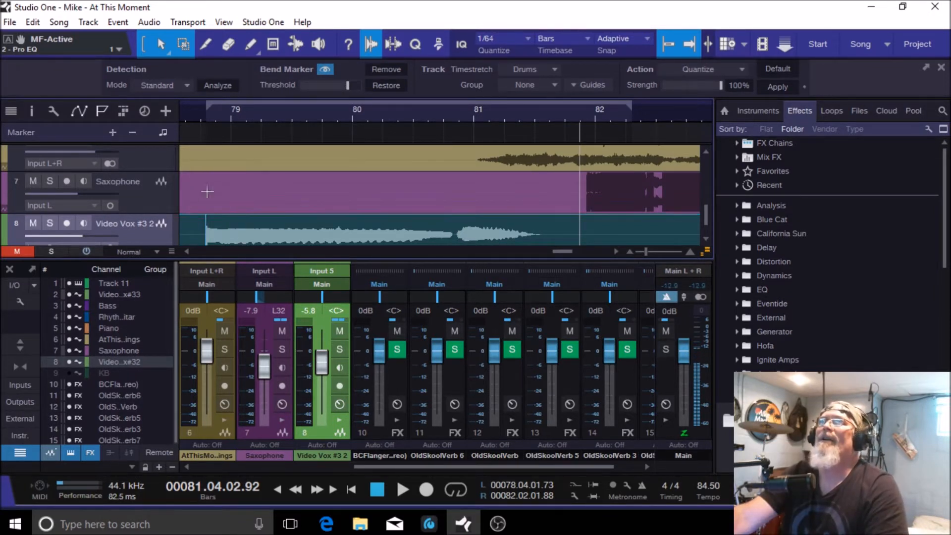
mouse_move(347, 84)
mouse_down()
mouse_move(295, 87)
mouse_move(358, 85)
mouse_up()
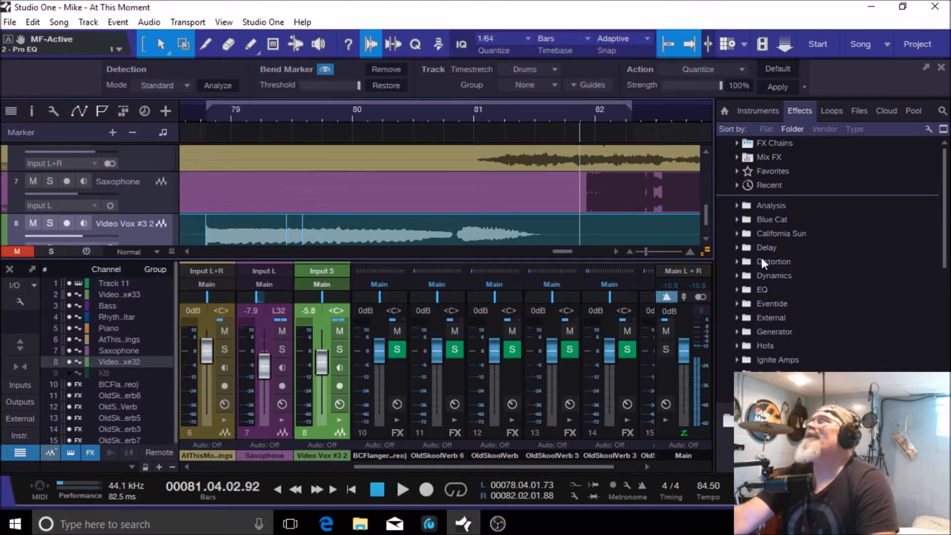
drag(701, 209, 705, 228)
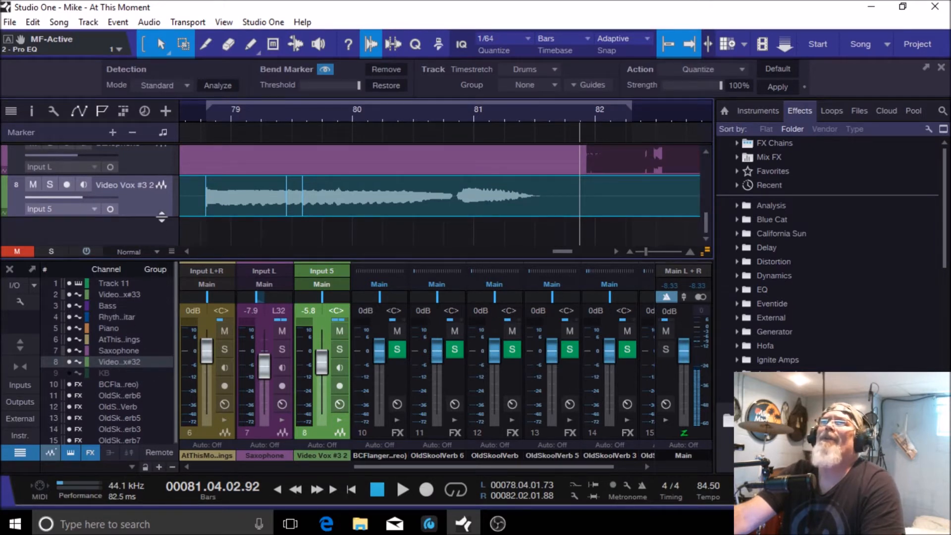
drag(165, 217, 166, 244)
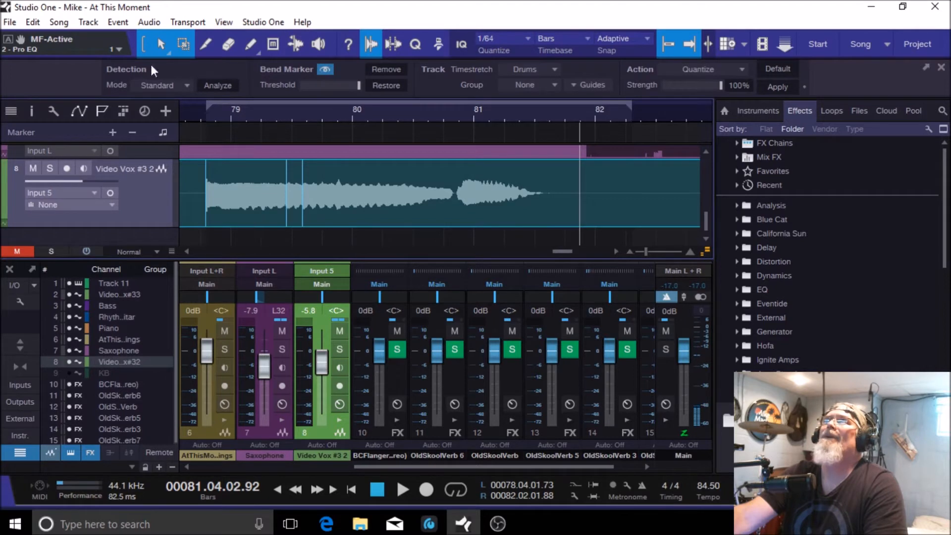
Insert a bend marker with the Bend tool at the start of the last vocal note, just before bar 81
click(297, 43)
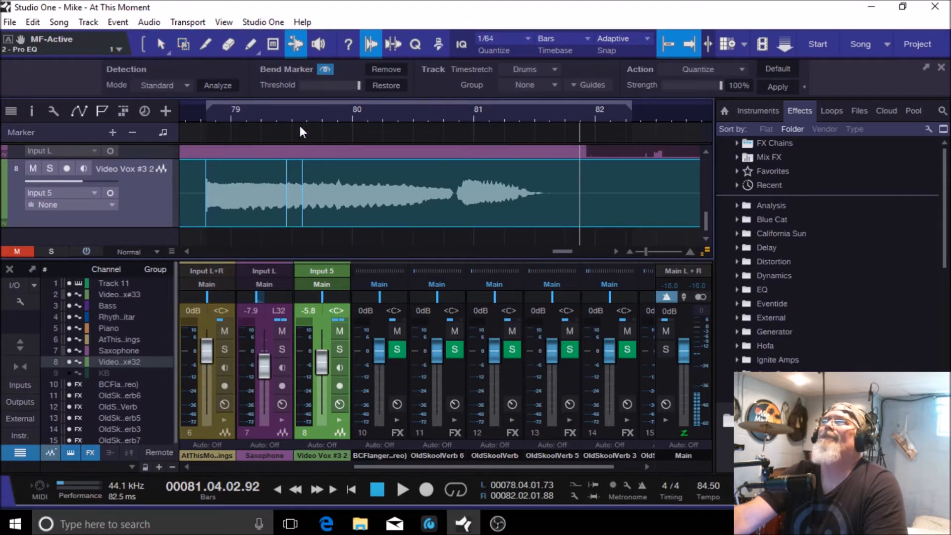
click(464, 207)
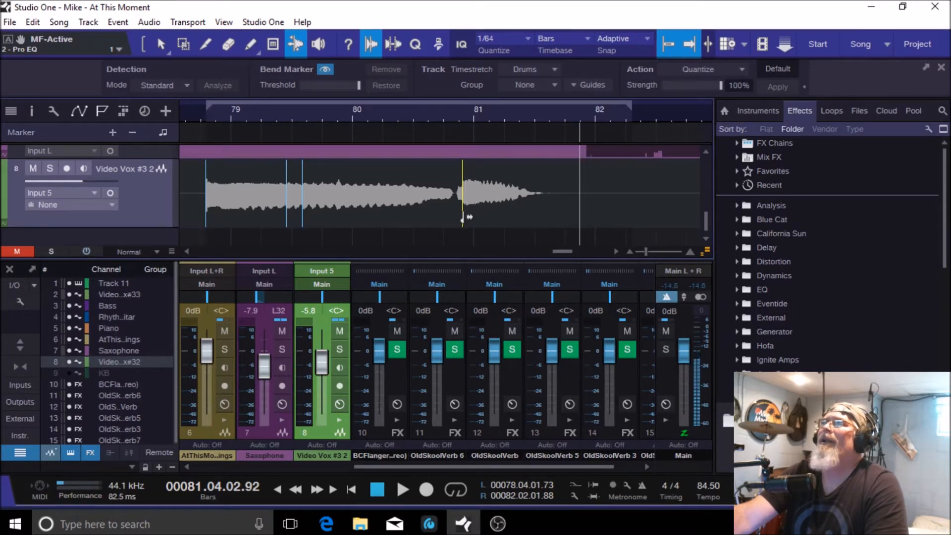
Try shifting the new bend marker slightly later in time, and undo the move
drag(464, 218, 469, 221)
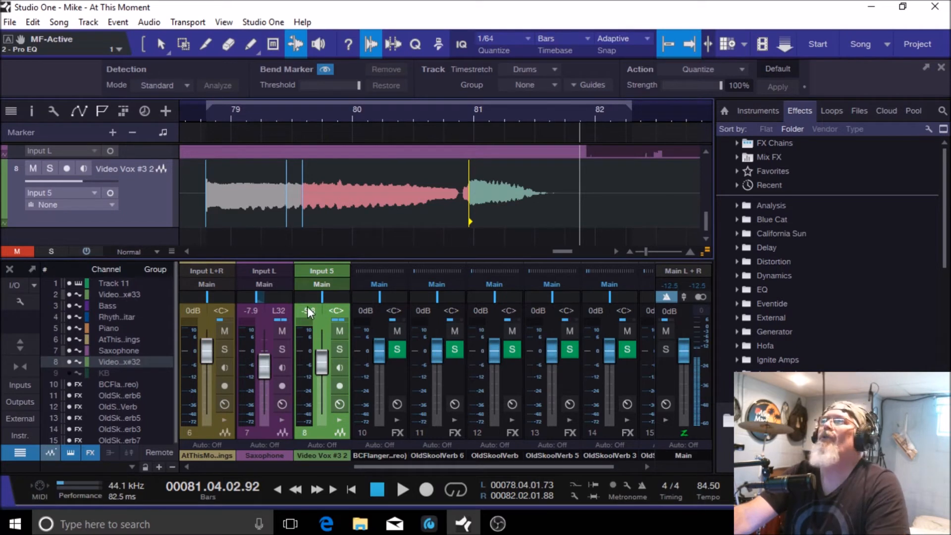
key(ctrl+z)
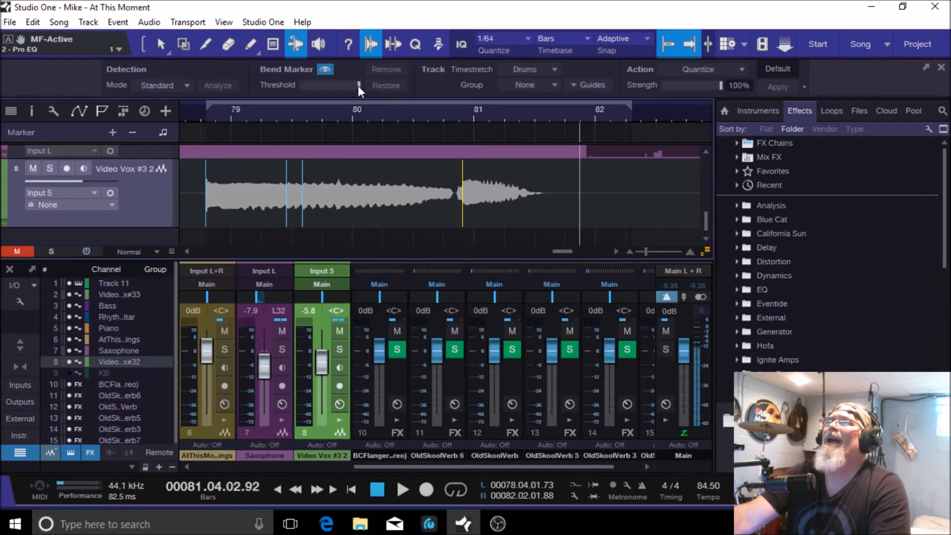
Compare the bend marker threshold at 100% with a lower setting, leaving it lower to drop the extra markers inside the held note
drag(358, 85, 350, 85)
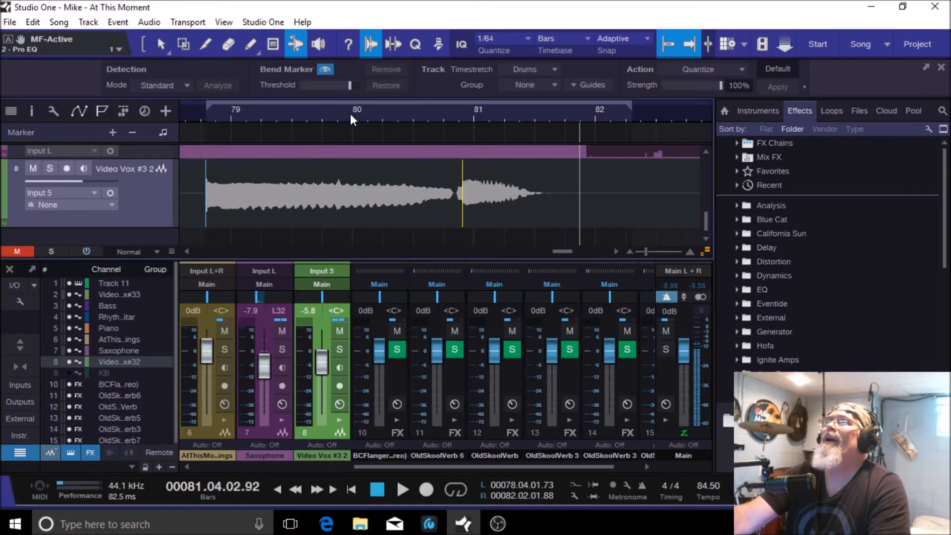
drag(352, 86, 361, 84)
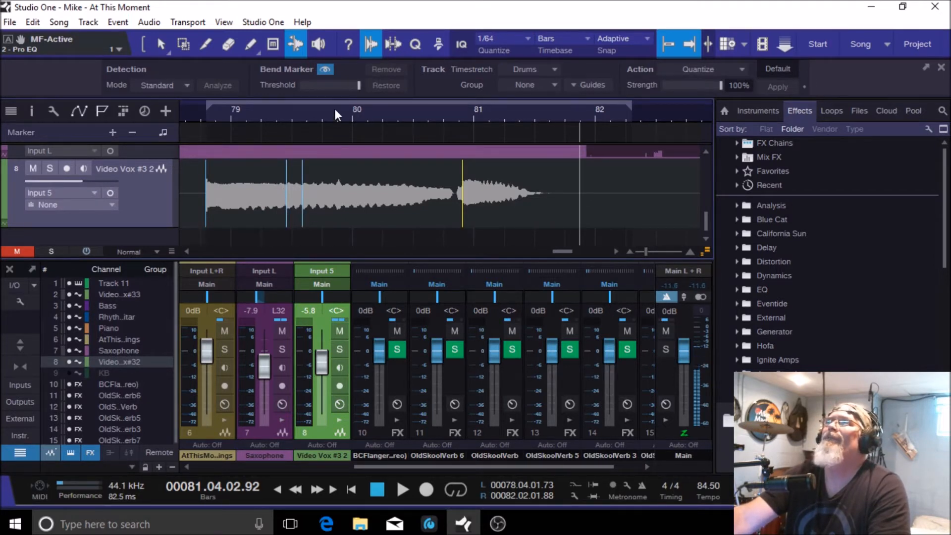
mouse_move(359, 88)
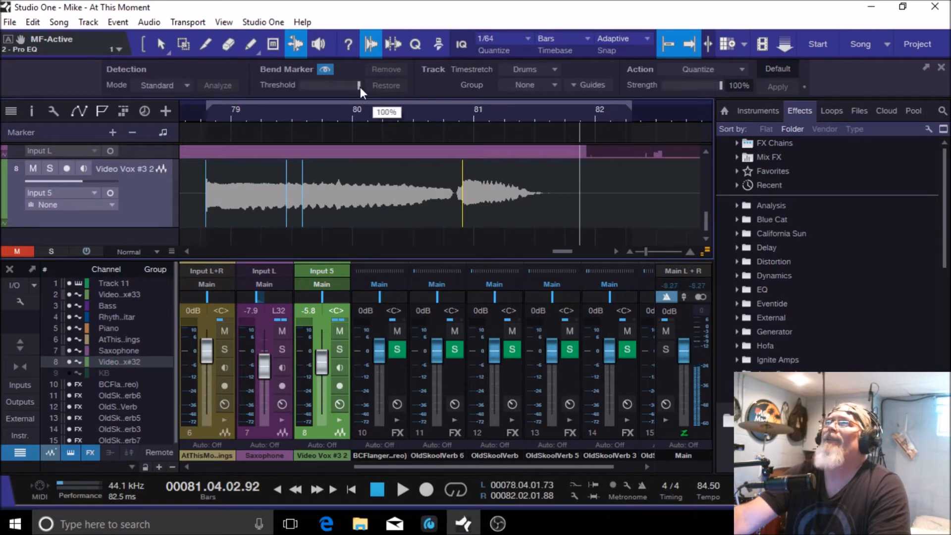
drag(359, 87, 352, 89)
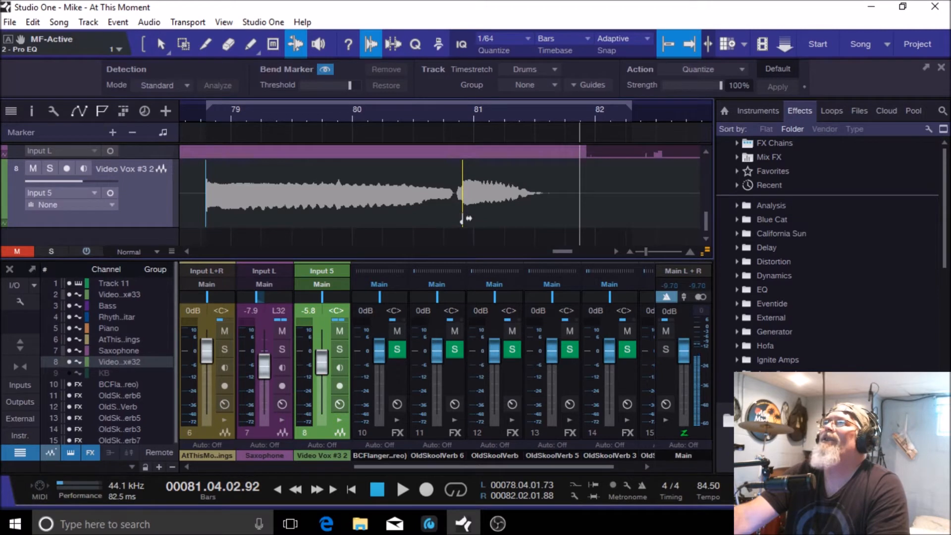
Move the bend marker at the last vocal note later to bar 81 and play the phrase from just before bar 79
drag(463, 219, 474, 218)
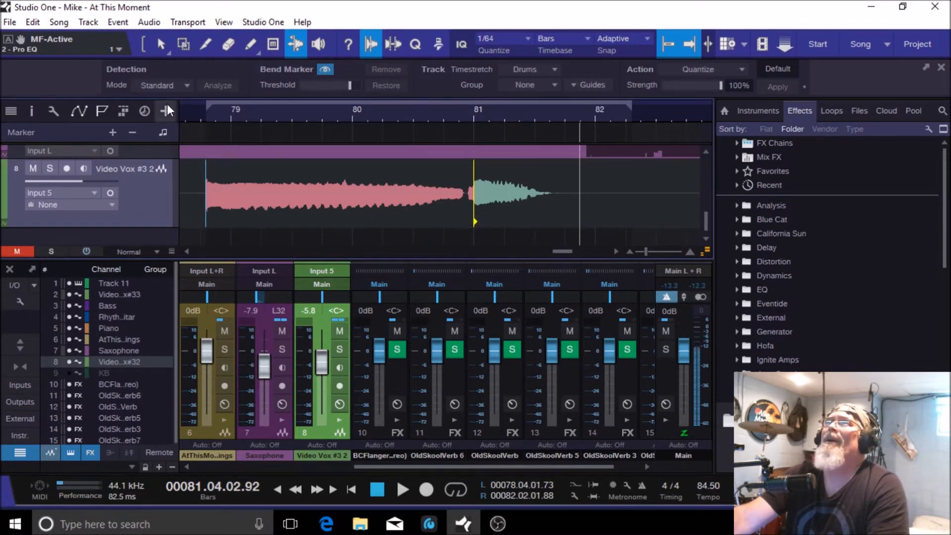
click(187, 110)
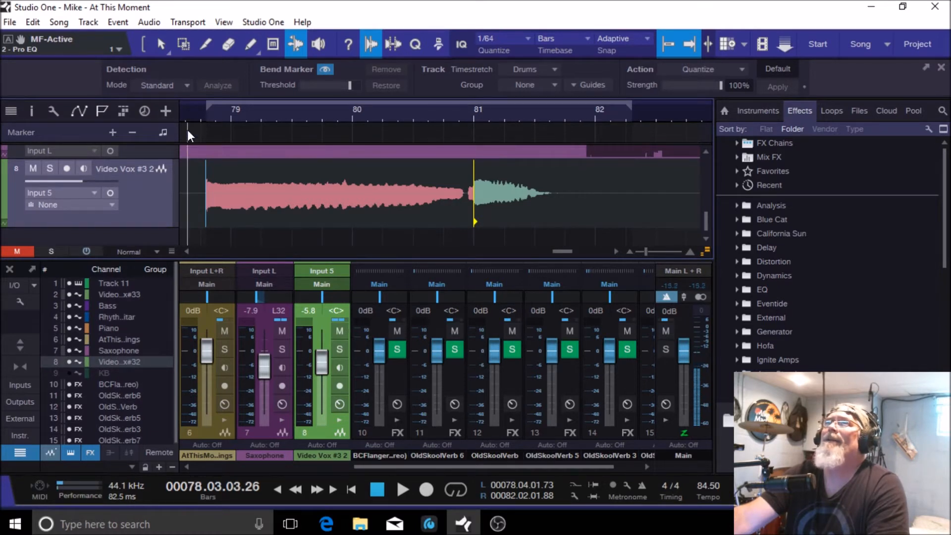
click(401, 492)
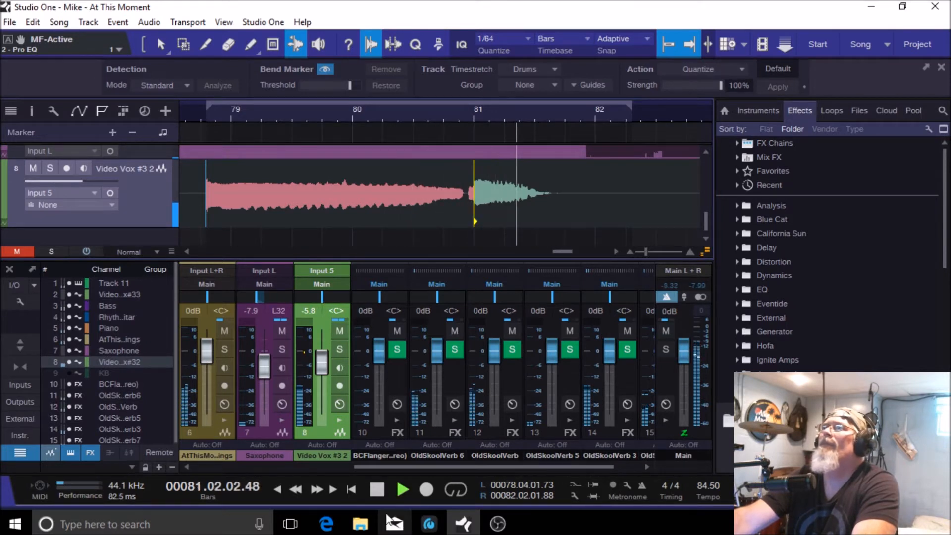
click(383, 492)
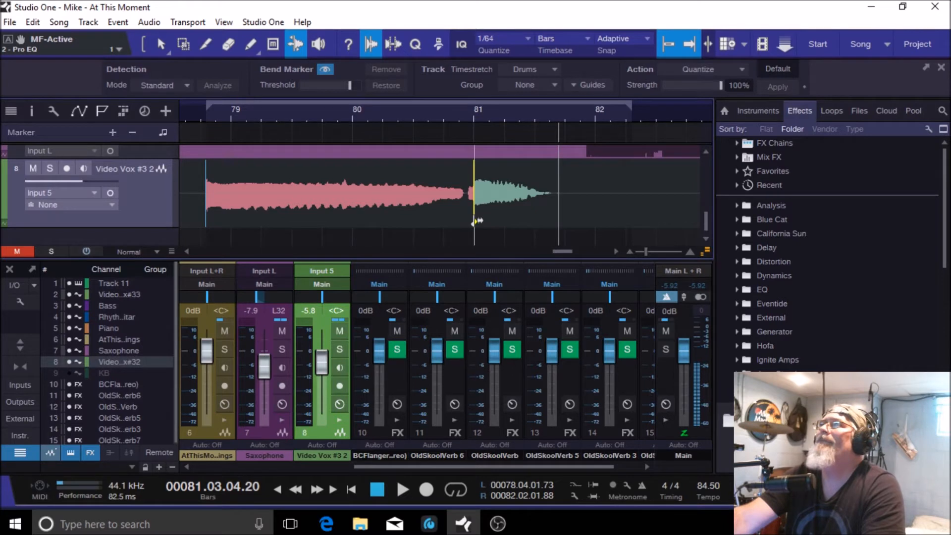
Try the last note's bend marker further past bar 81, audition the phrase, and pull the marker slightly earlier
drag(476, 220, 496, 218)
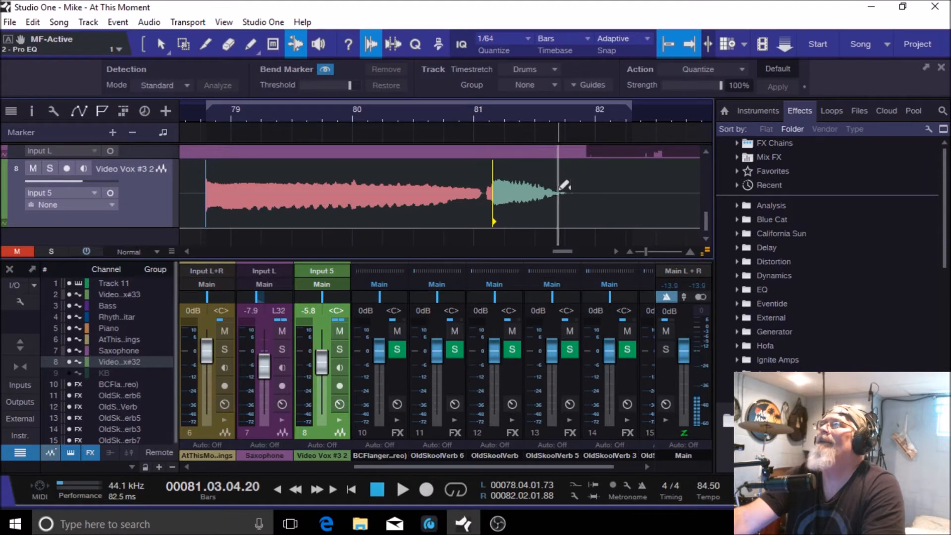
click(370, 490)
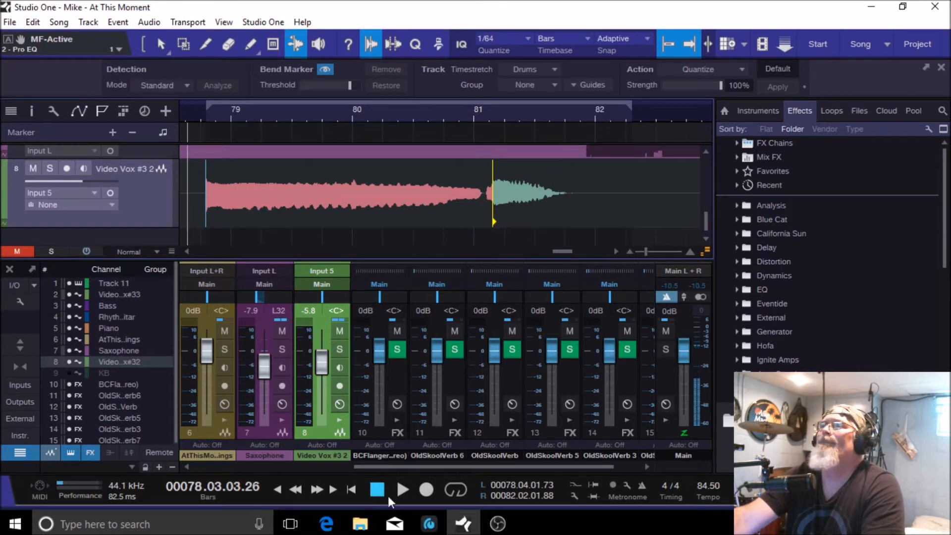
click(401, 489)
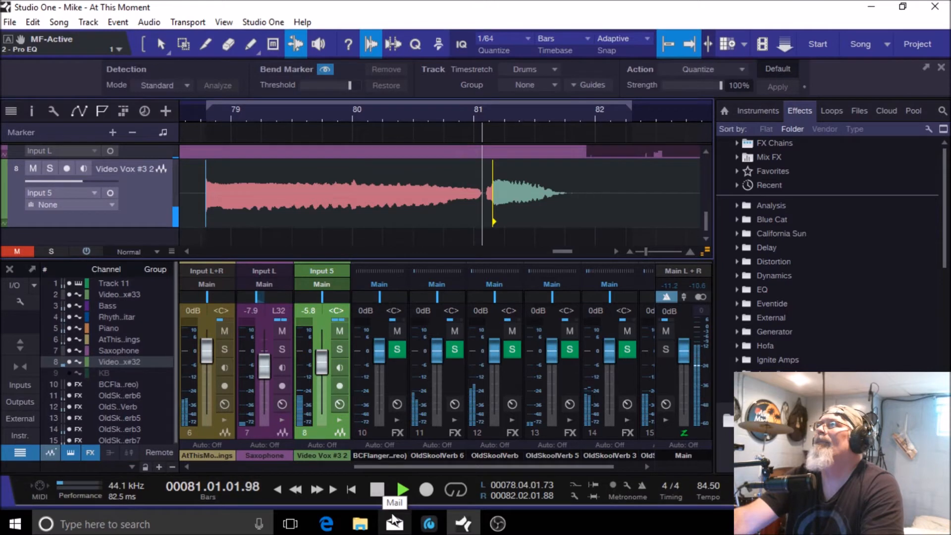
click(380, 492)
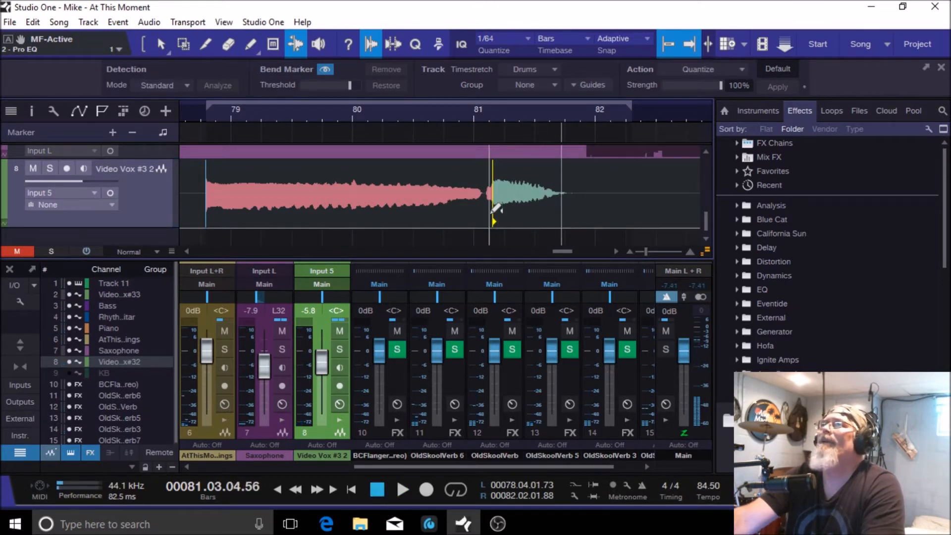
drag(492, 221, 486, 222)
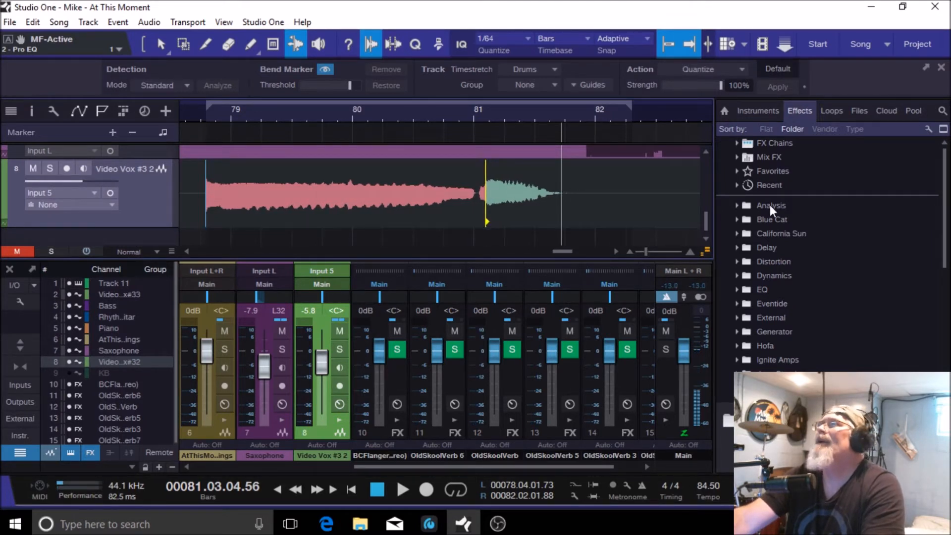
Place the playhead where the instruments come in just after bar 81, at the first note on Track 11
drag(705, 226, 701, 194)
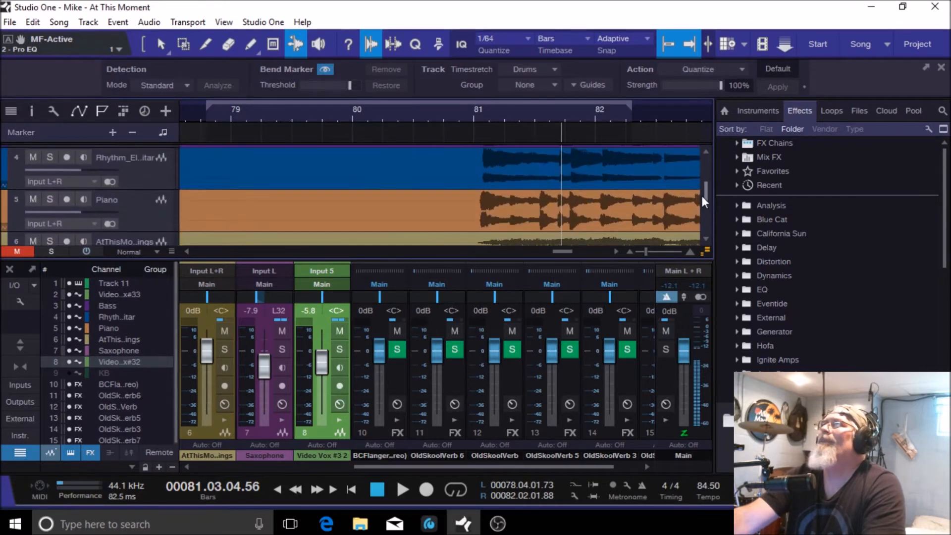
click(483, 113)
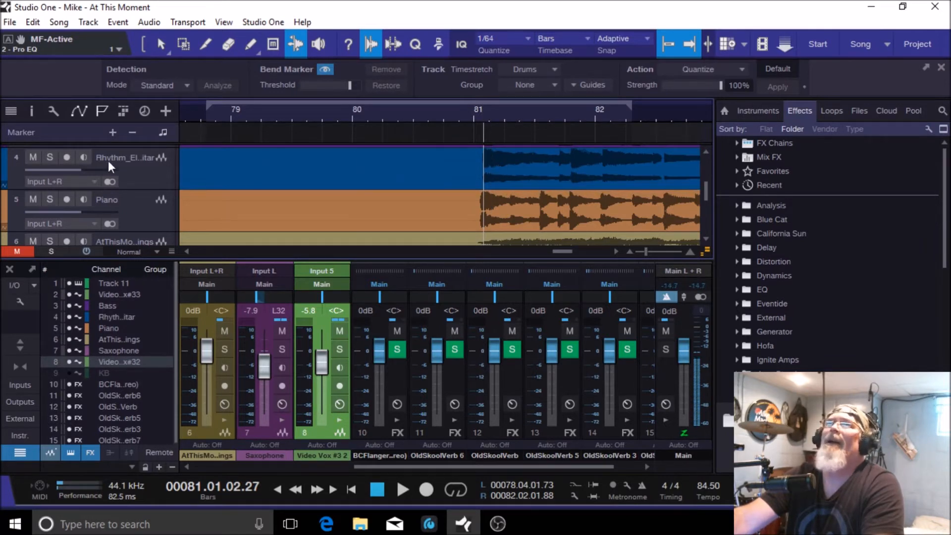
scroll(522, 161, up, 3)
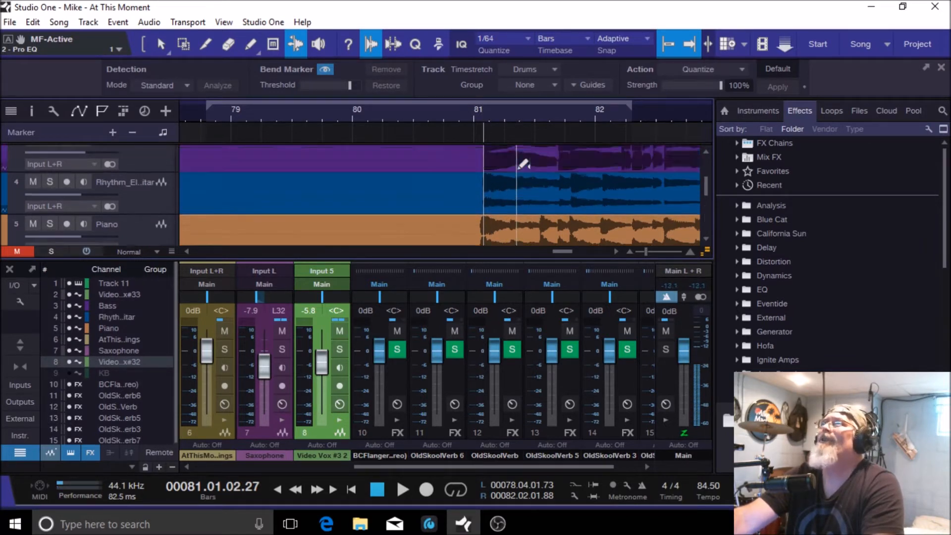
scroll(488, 183, up, 2)
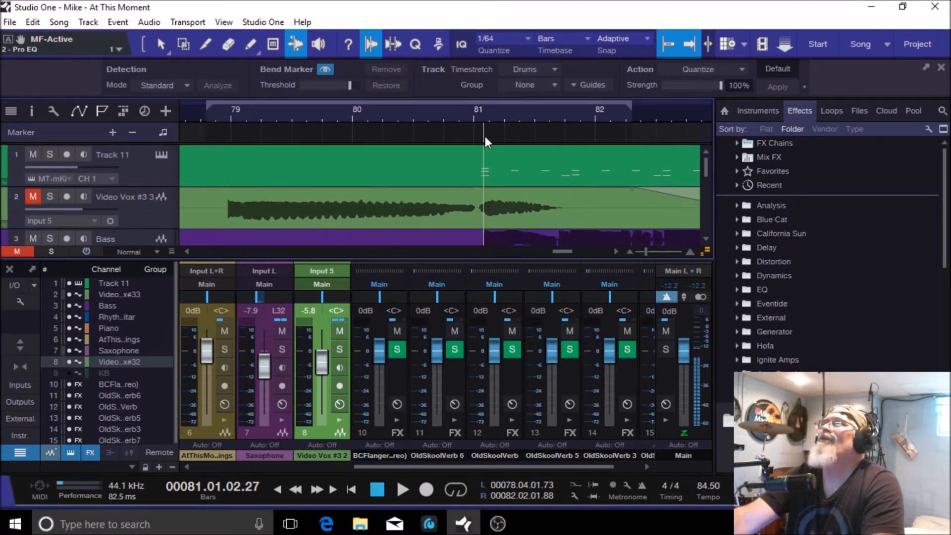
click(481, 119)
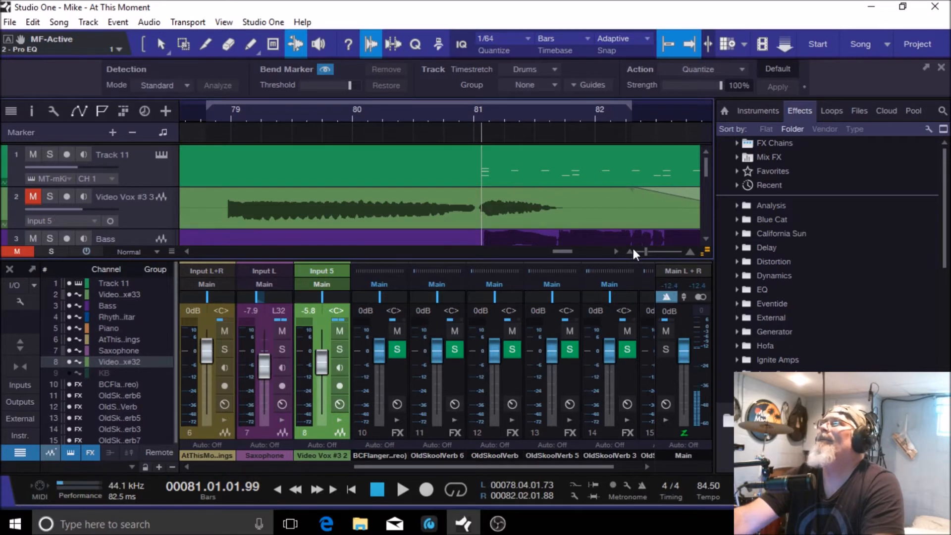
Pull the last note's bend marker on Video Vox #3 2 earlier to line up with the playhead just after bar 81
drag(646, 248, 659, 250)
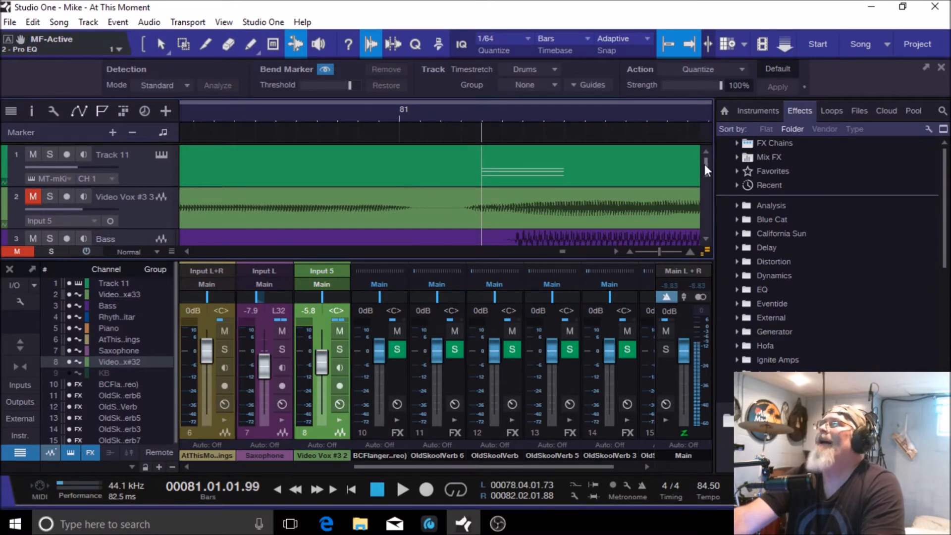
drag(705, 165, 704, 218)
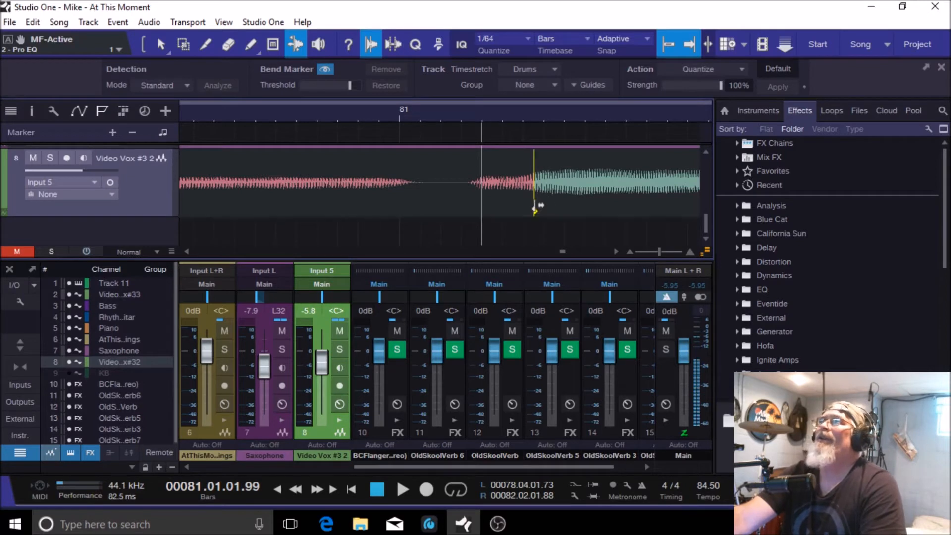
drag(661, 250, 652, 248)
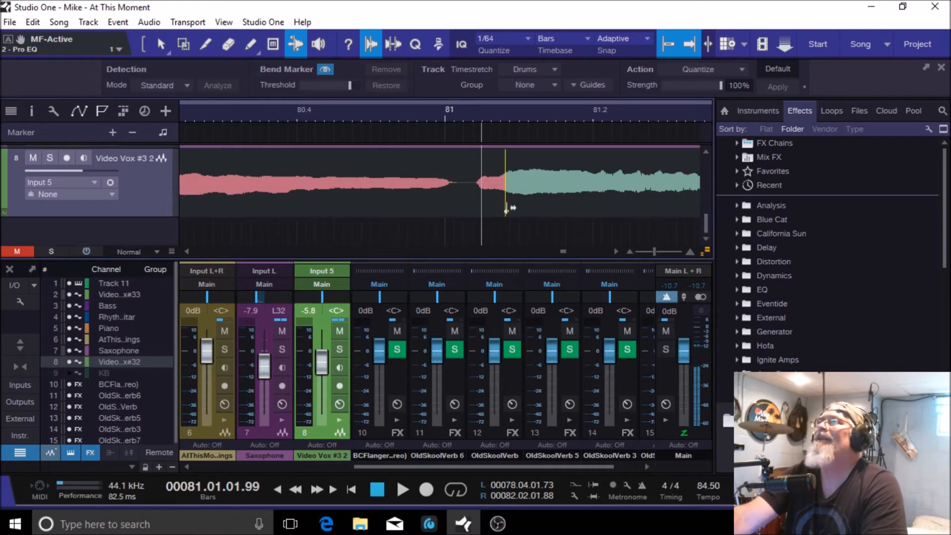
drag(506, 208, 507, 208)
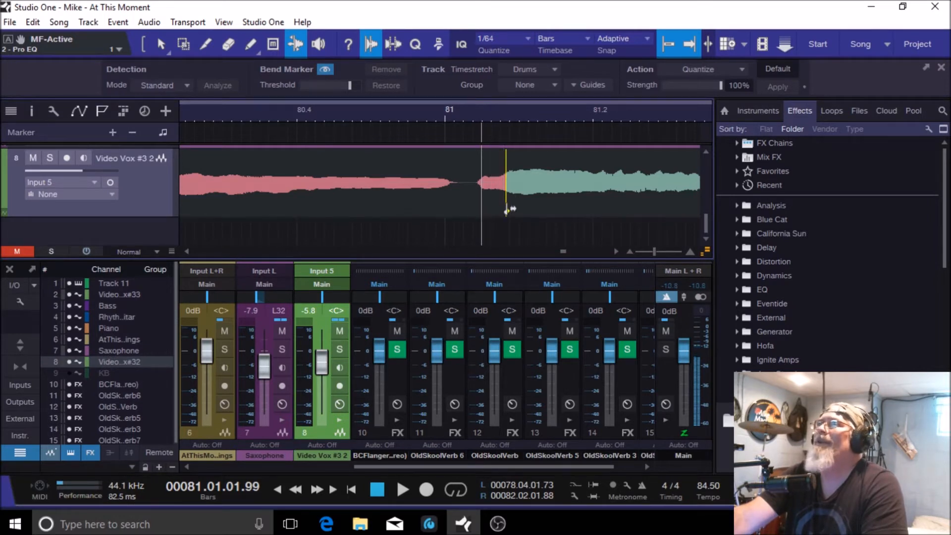
drag(505, 209, 487, 211)
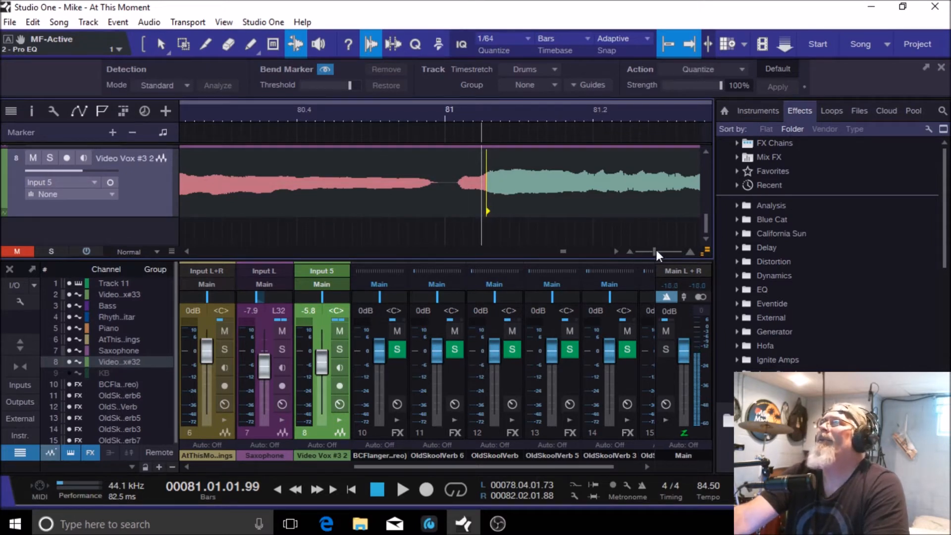
Play the retimed vocal phrase from just before bar 79 to check it against the band
drag(656, 249, 646, 252)
click(195, 111)
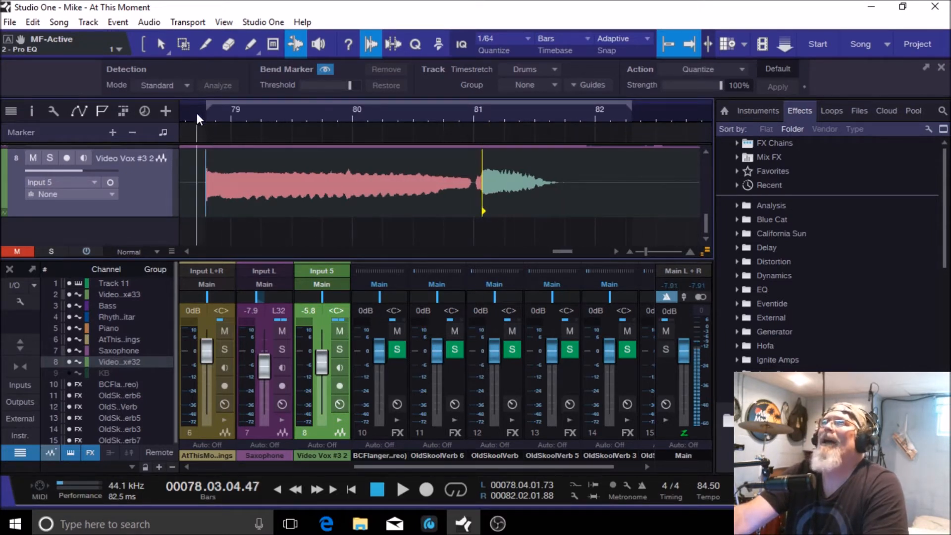
click(398, 489)
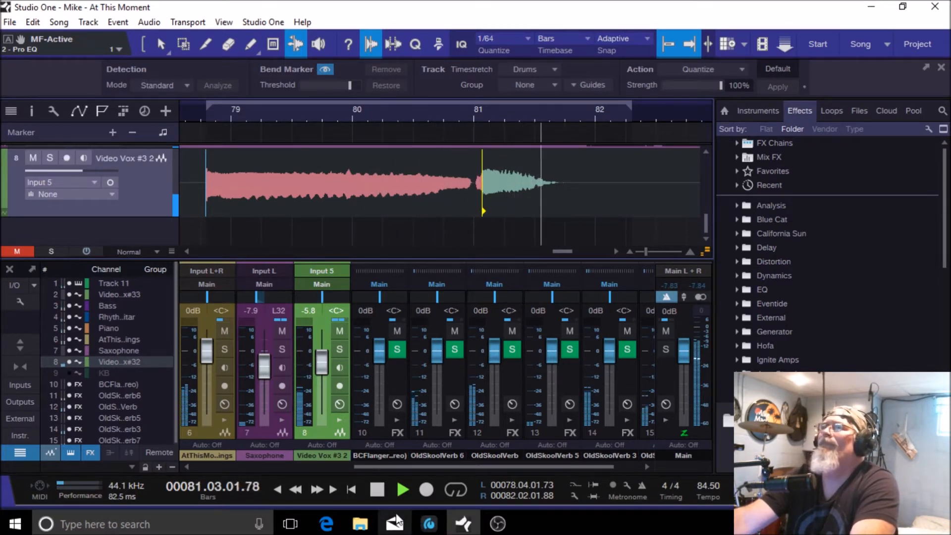
click(377, 489)
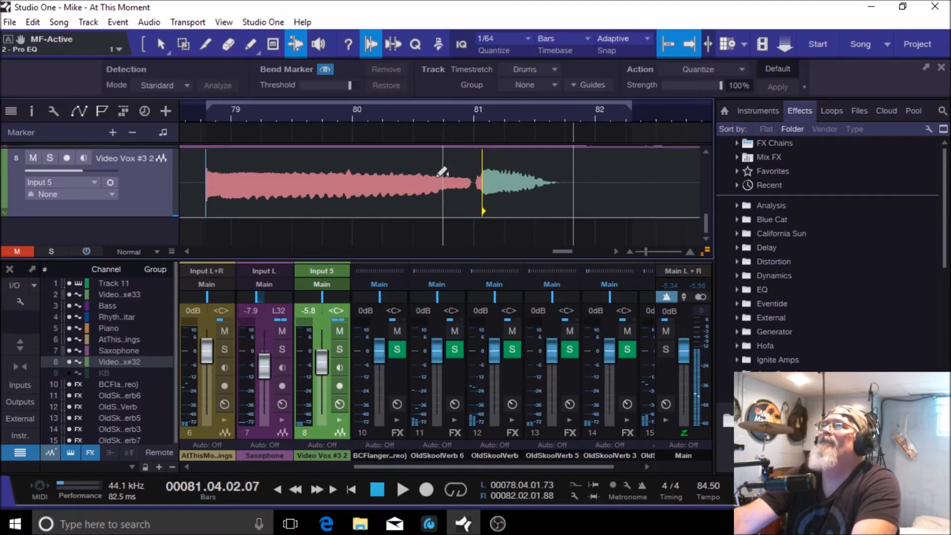
Replay the transition into the last vocal note several times, starting late in bar 80
click(438, 111)
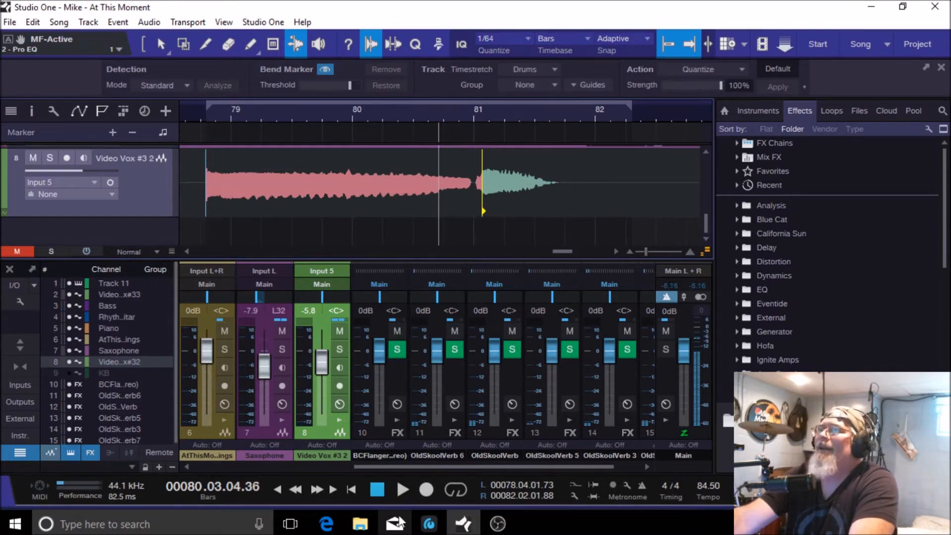
click(402, 490)
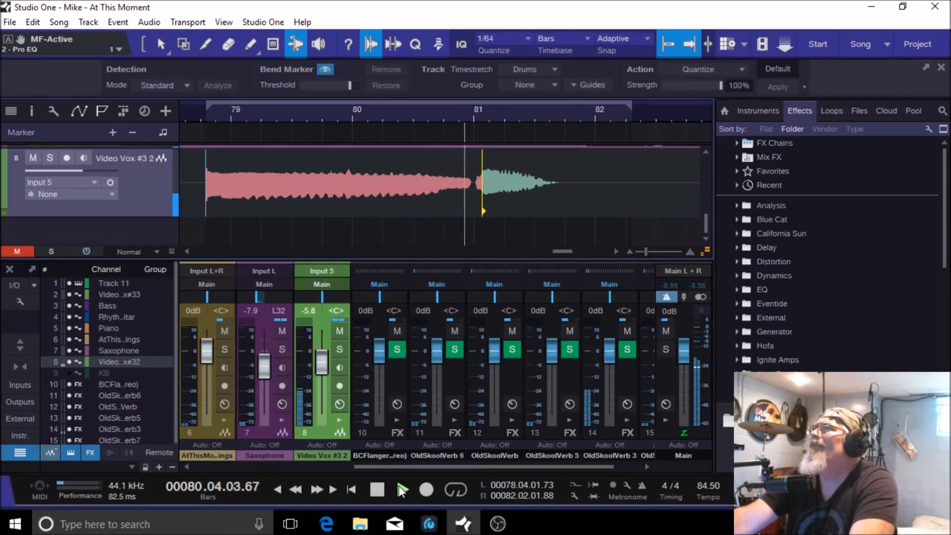
click(377, 490)
click(403, 489)
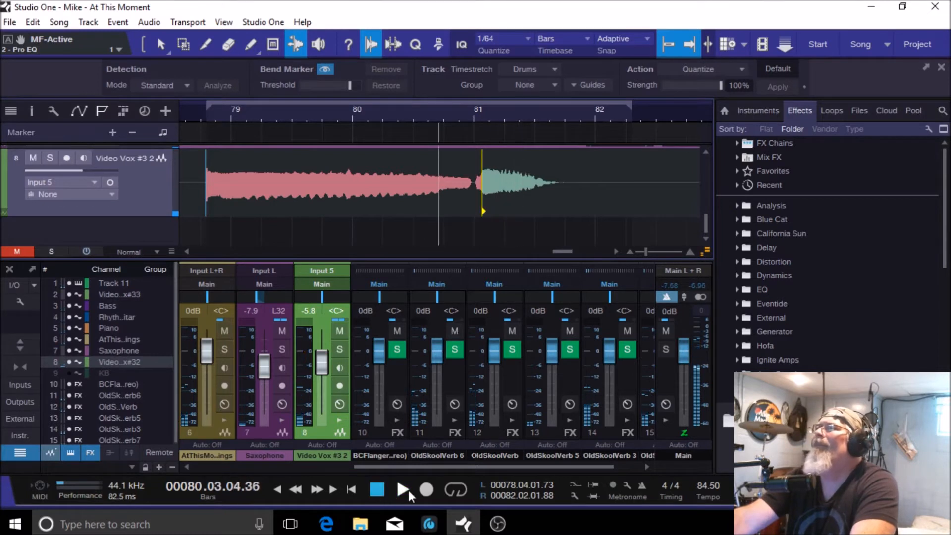
click(378, 489)
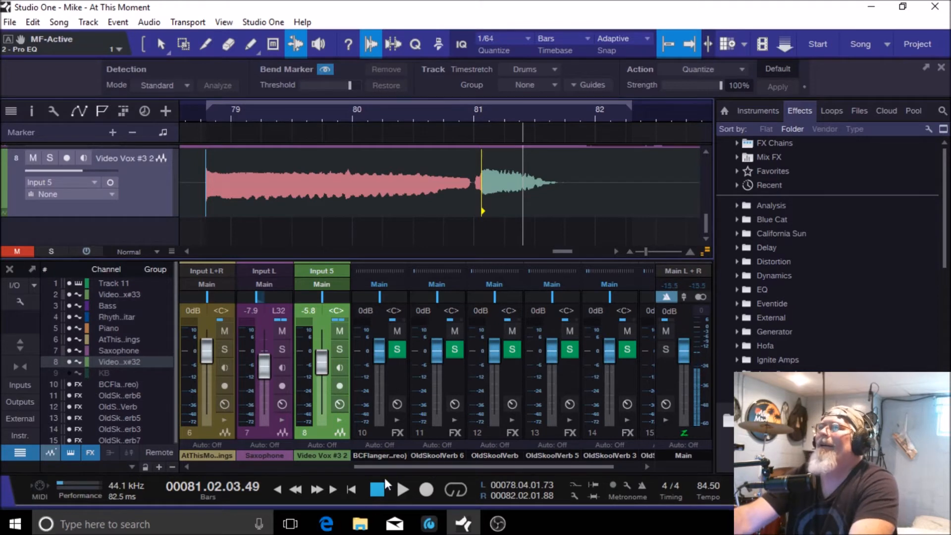
click(402, 490)
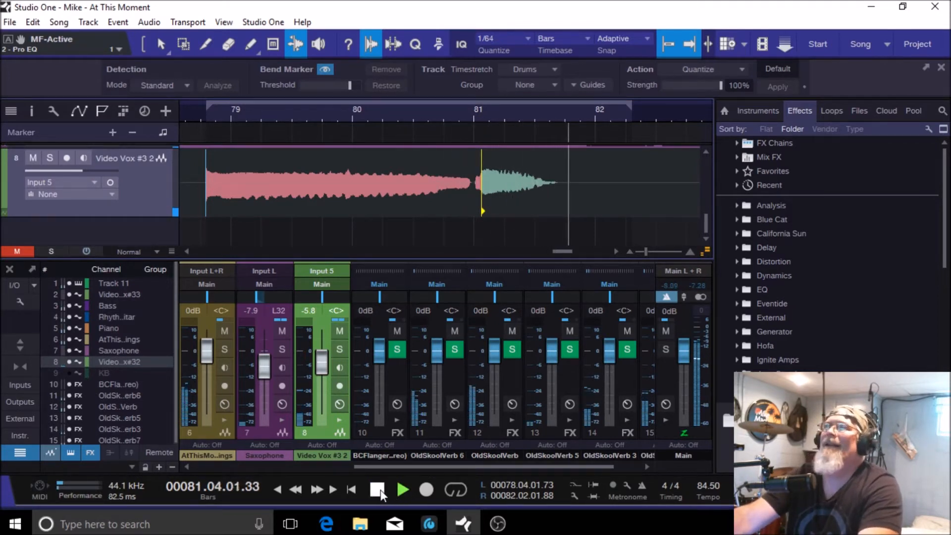
click(379, 491)
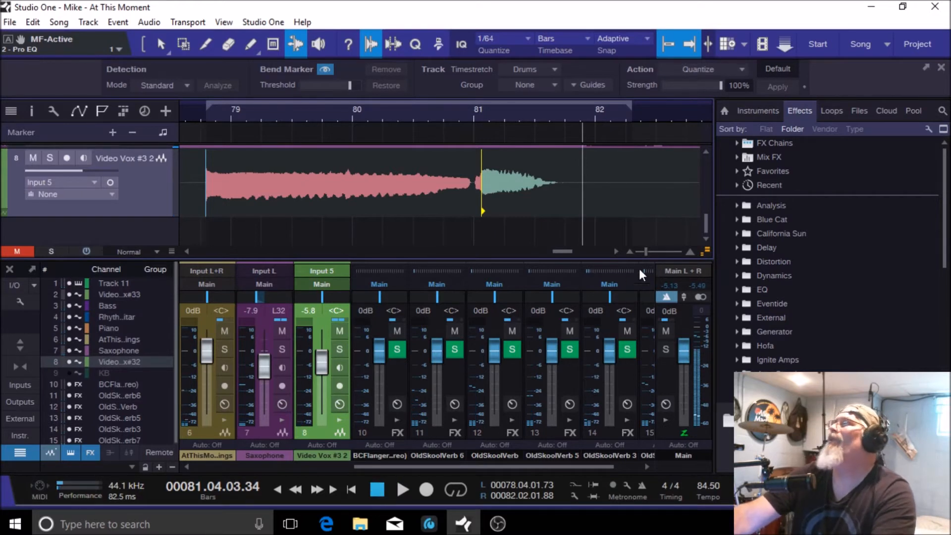
Play the full vocal passage from just before bar 75 through the last note after bar 81
mouse_move(647, 247)
mouse_down()
mouse_move(635, 250)
mouse_move(642, 250)
mouse_up()
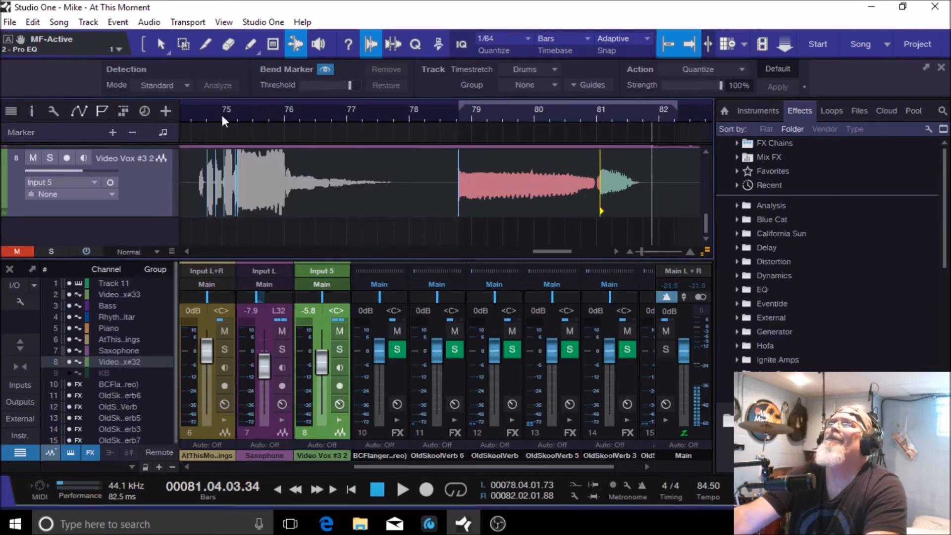
click(192, 112)
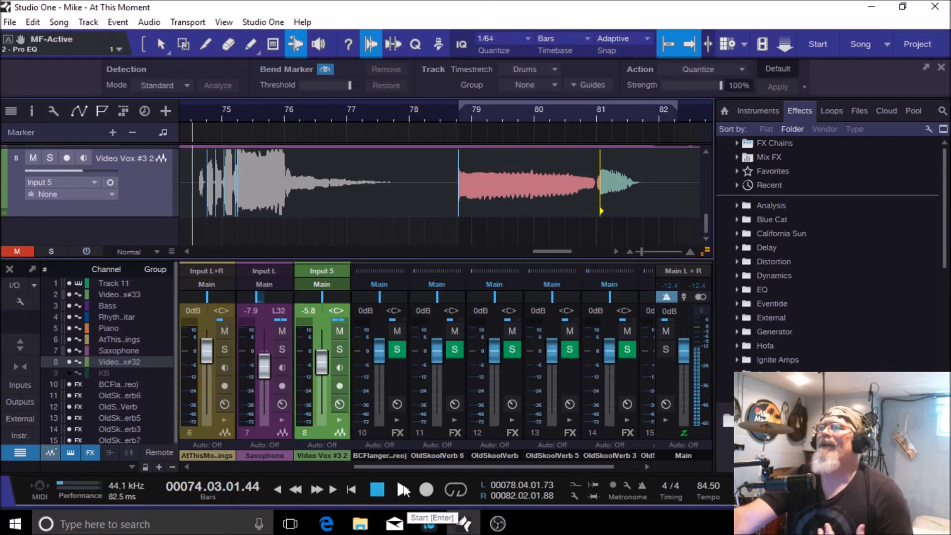
click(402, 489)
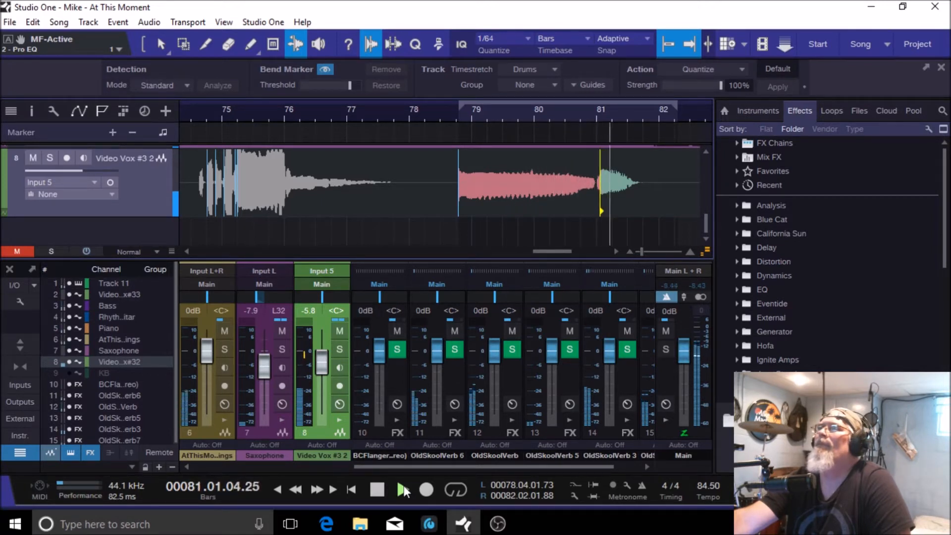
click(377, 489)
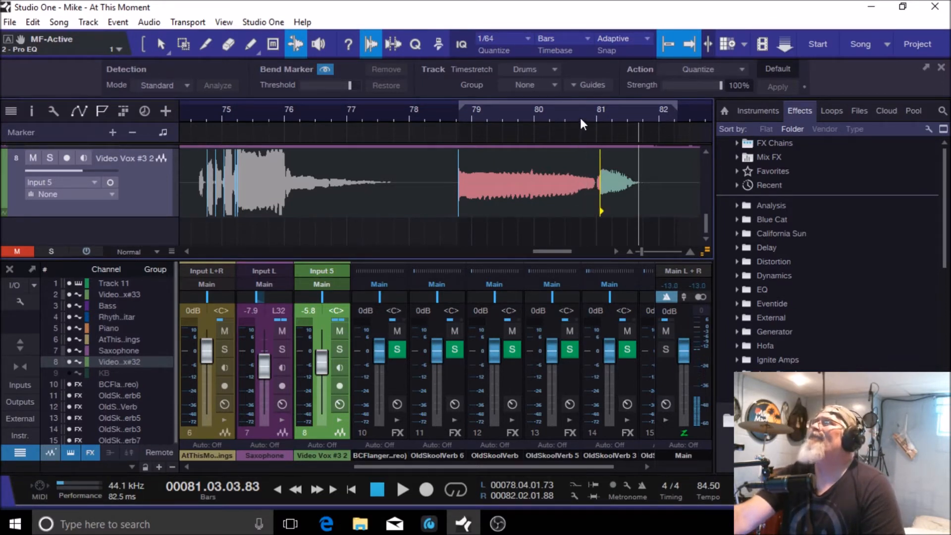
Shift the bend marker at the start of the held note to bar 79, return it, and stretch it out to bar 80
drag(466, 207, 479, 206)
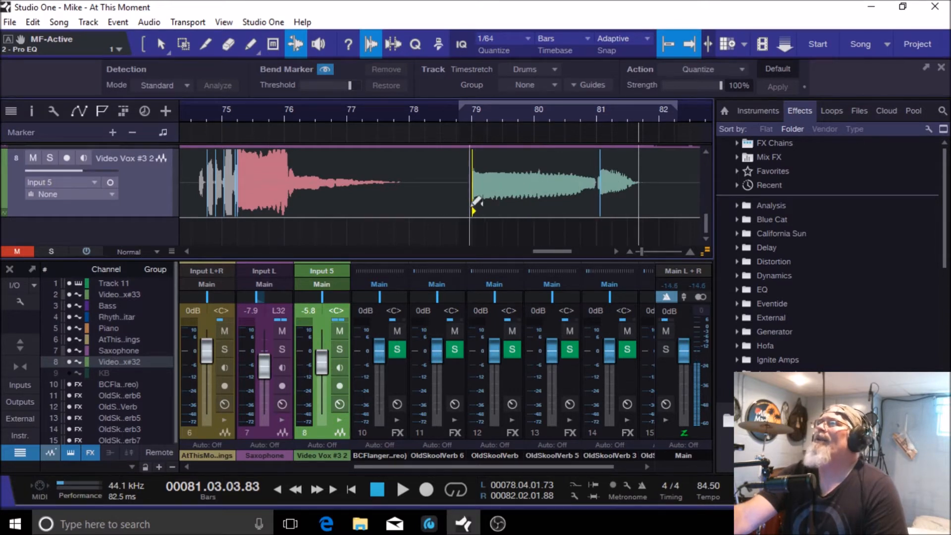
drag(474, 212, 460, 212)
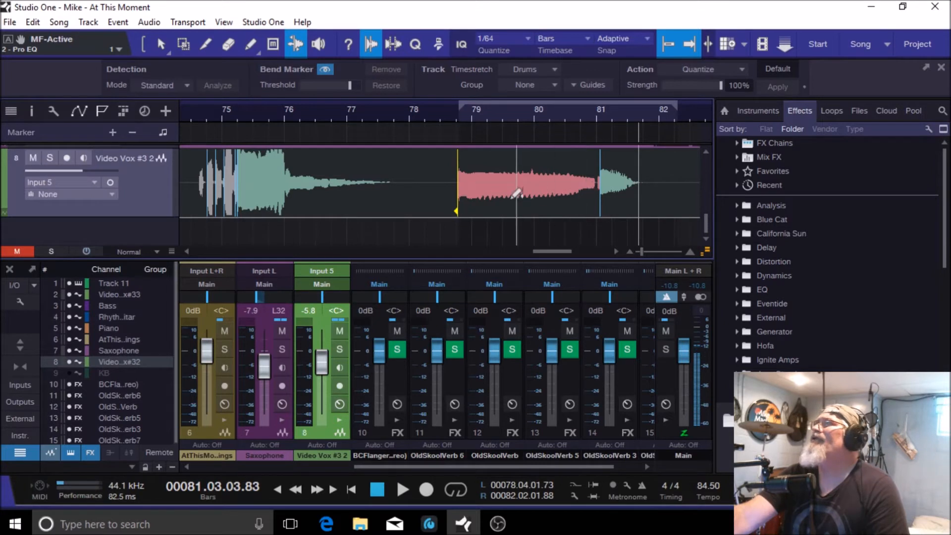
drag(458, 203, 539, 201)
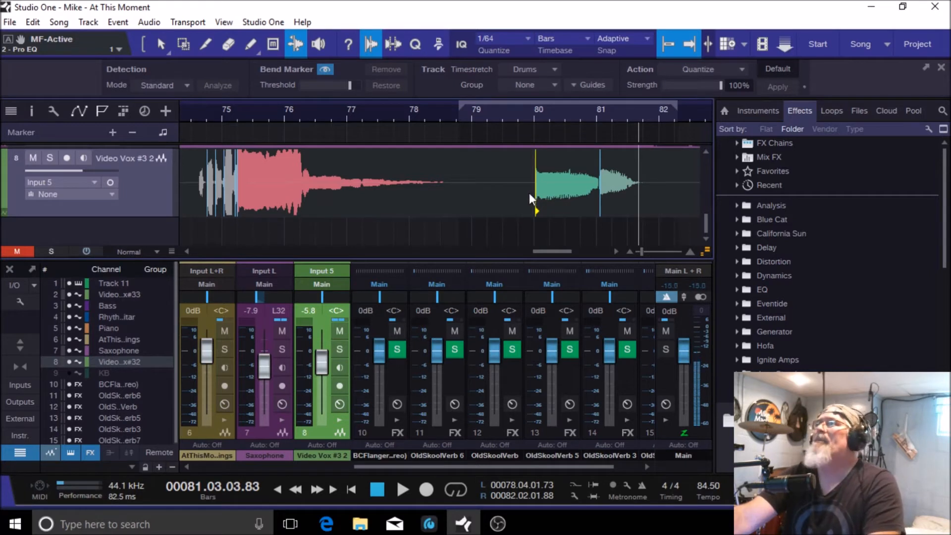
Pull the held note's bend marker back from bar 80 to just before bar 79
drag(536, 205, 454, 204)
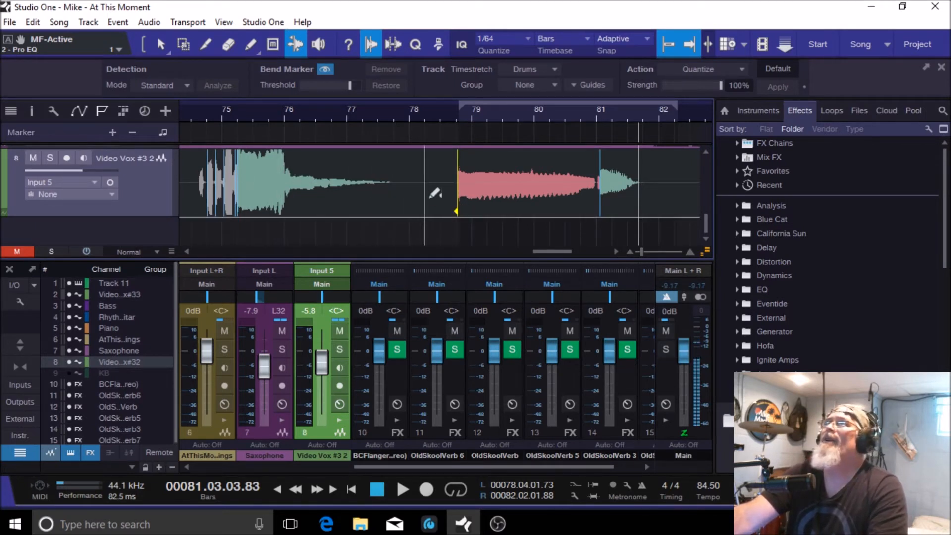
drag(465, 206, 476, 206)
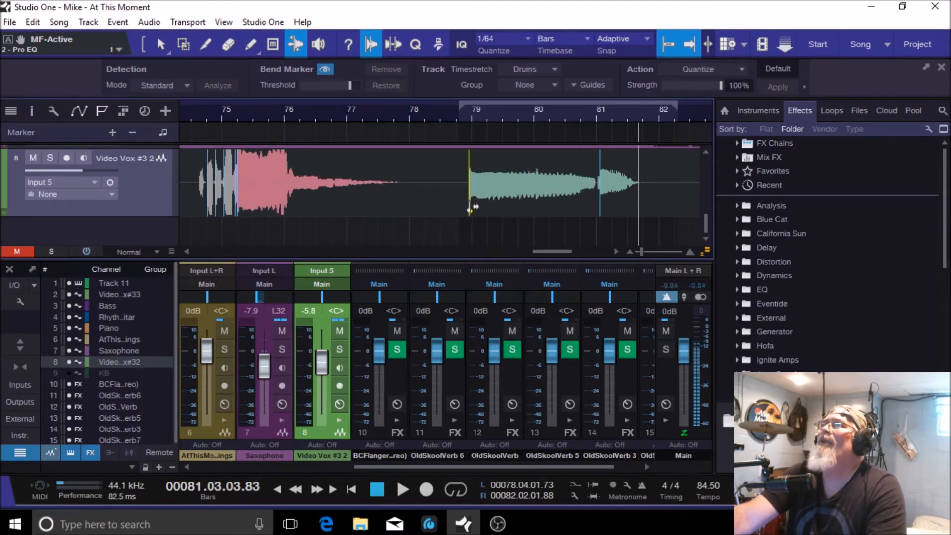
Play the vocal passage from the middle of bar 74 past the last note, and continue through the song's ending
click(187, 112)
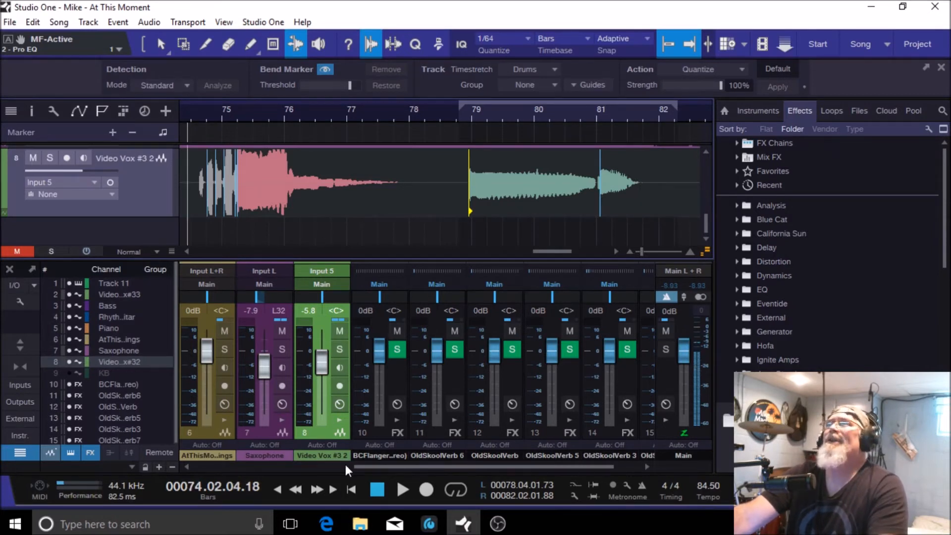
click(400, 490)
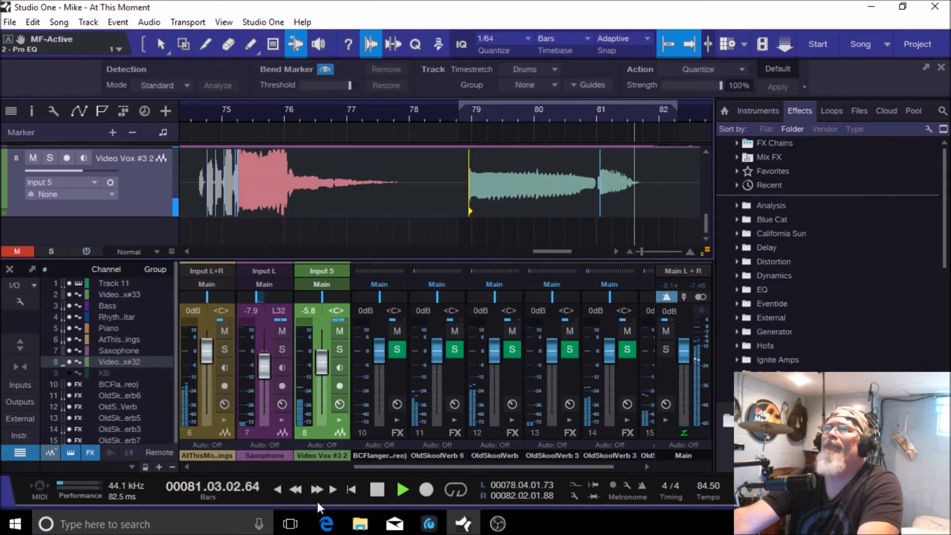
click(379, 490)
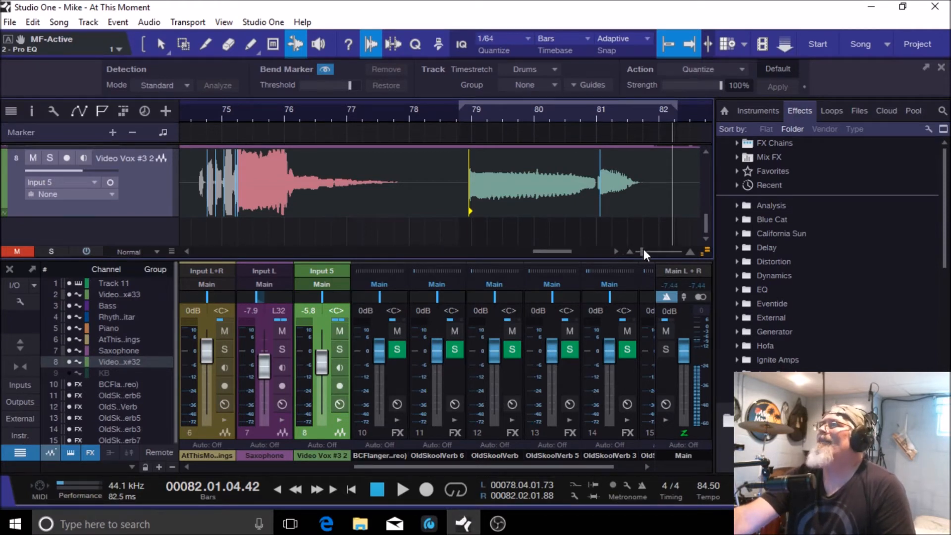
click(397, 489)
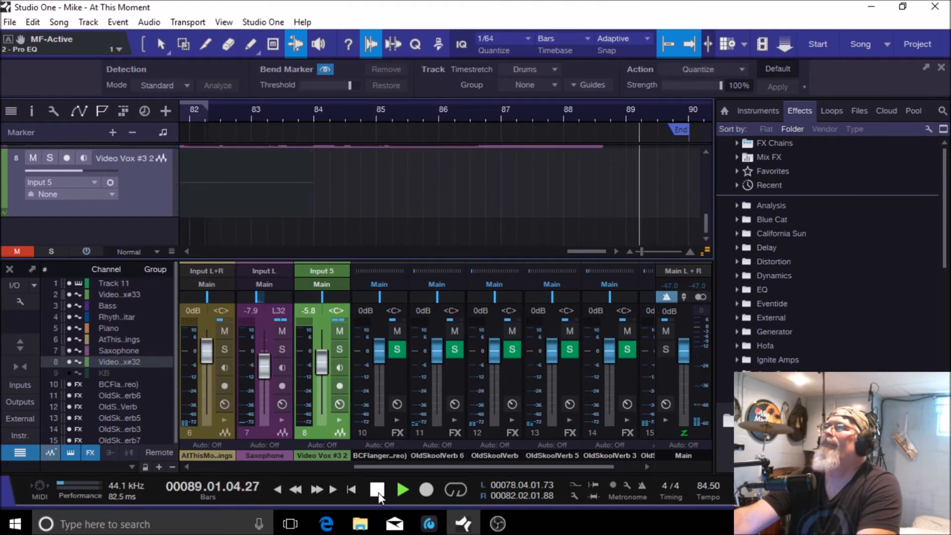
click(377, 492)
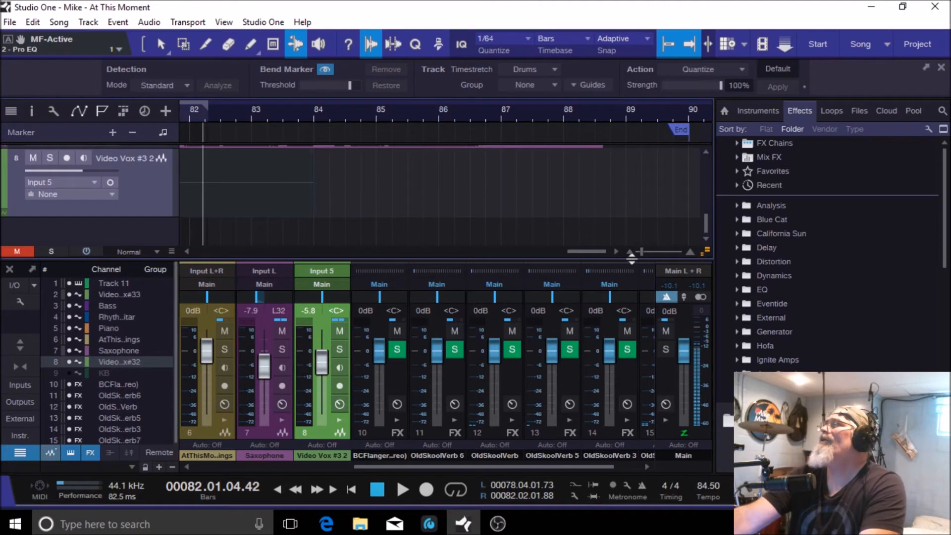
Try moving the last note's bend marker to about the middle of bar 80 and play it from before bar 79
drag(637, 250, 634, 252)
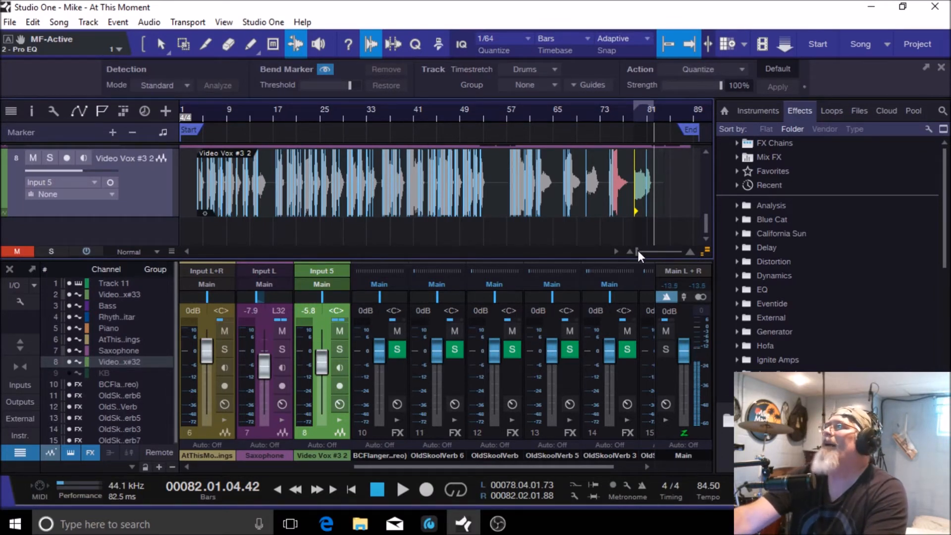
drag(638, 251, 646, 250)
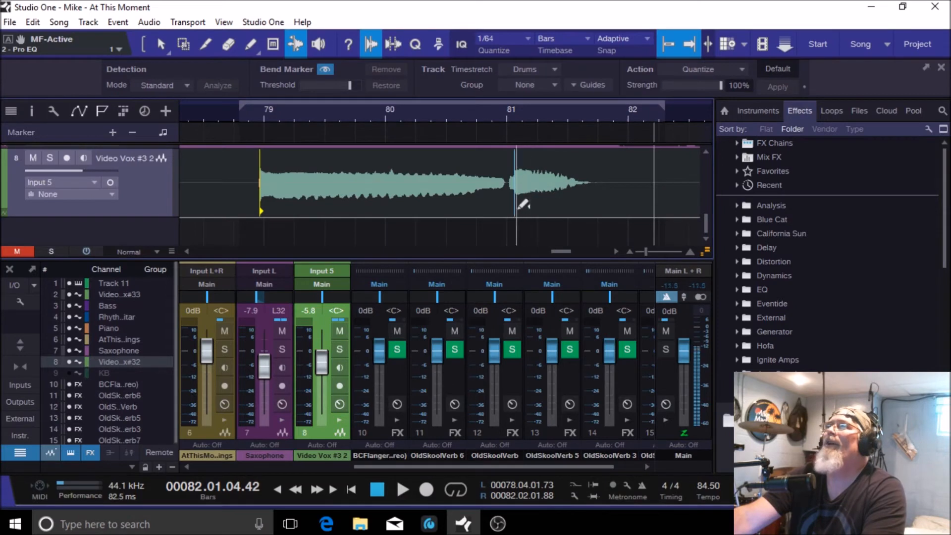
drag(518, 213, 453, 214)
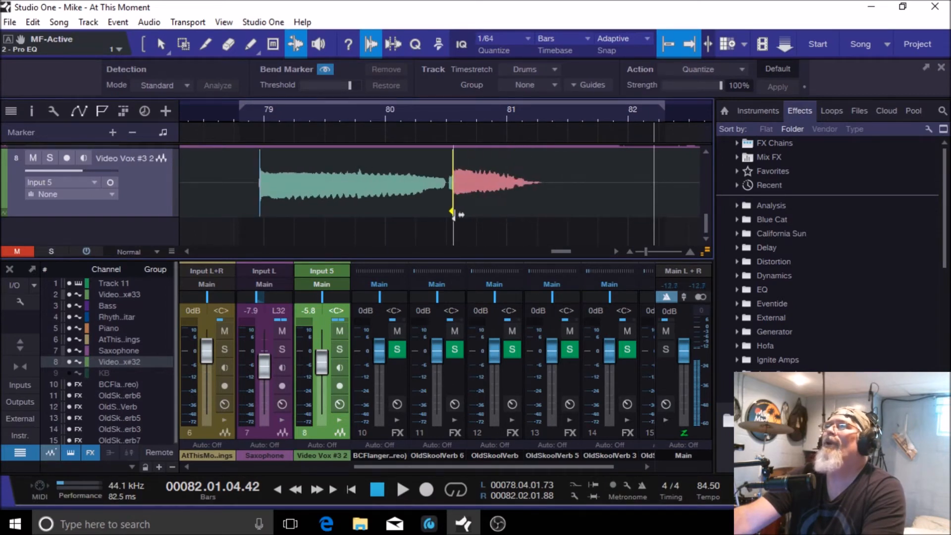
click(209, 110)
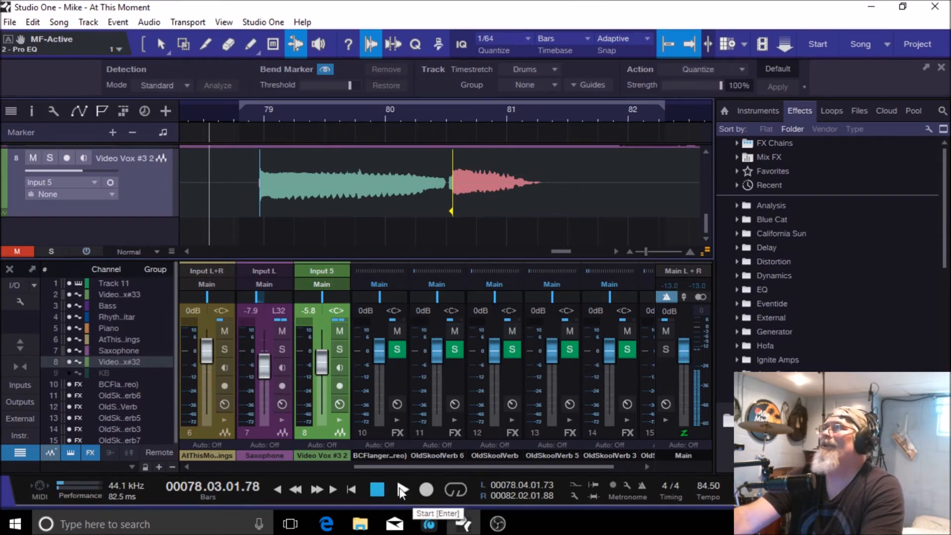
click(400, 487)
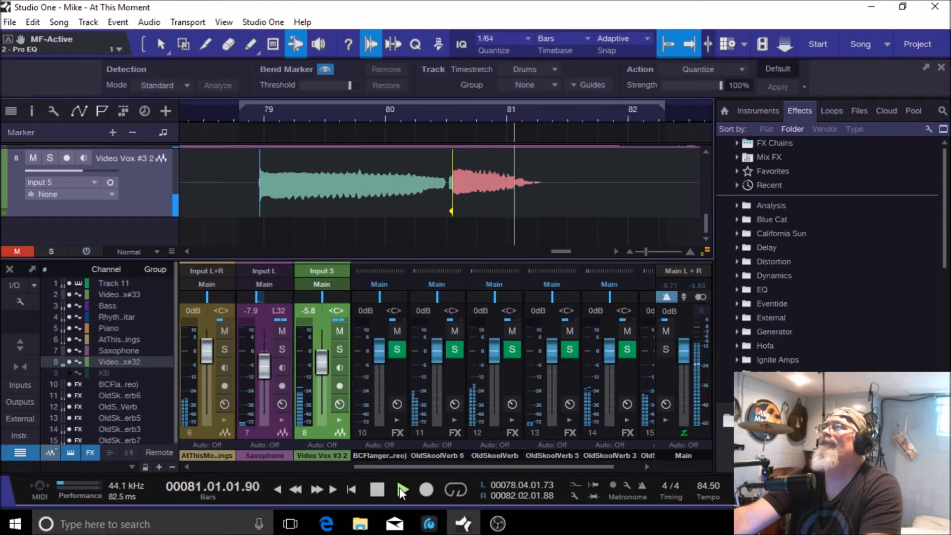
click(378, 491)
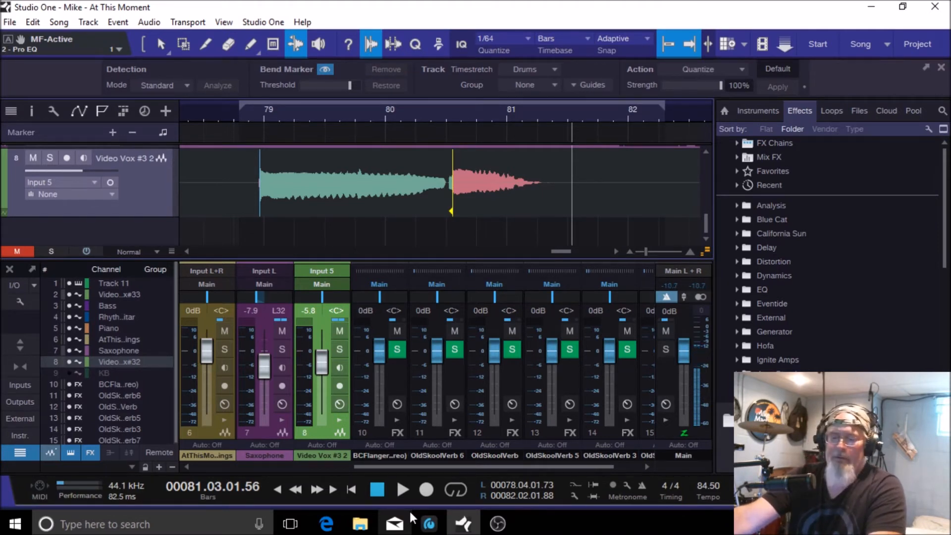
Undo the bend marker moves and the transient detection on the Video Vox #3 2 event
key(ctrl+z)
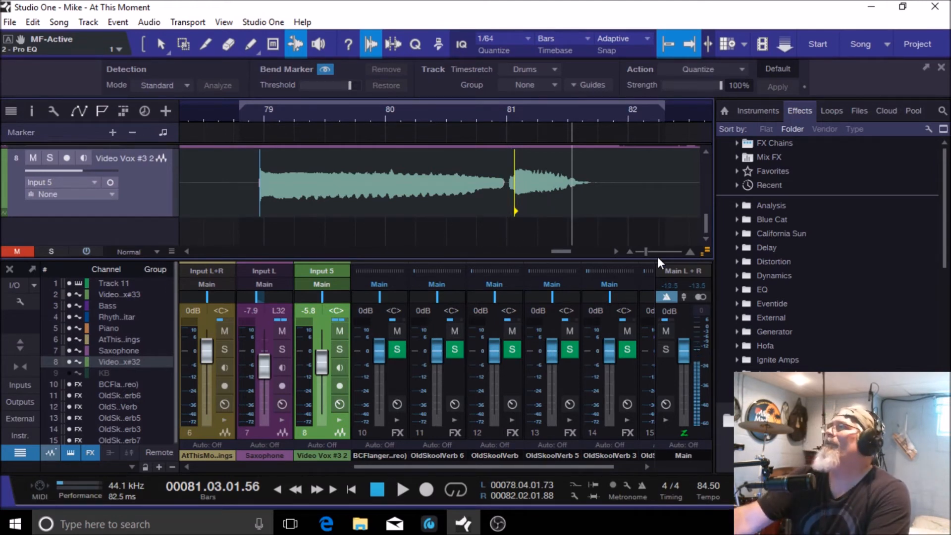
drag(647, 252, 637, 253)
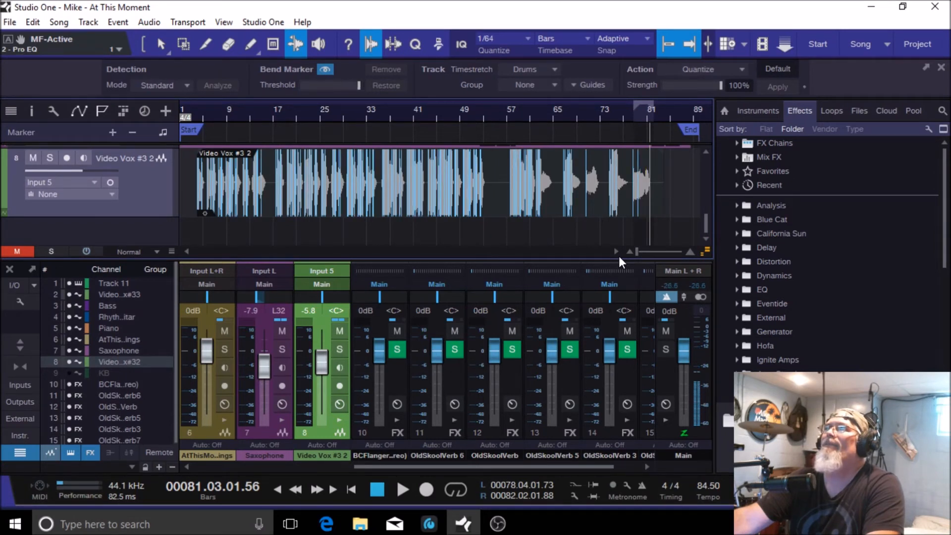
key(ctrl+z)
key(ctrl+z)
key(ctrl+z)
key(ctrl+z)
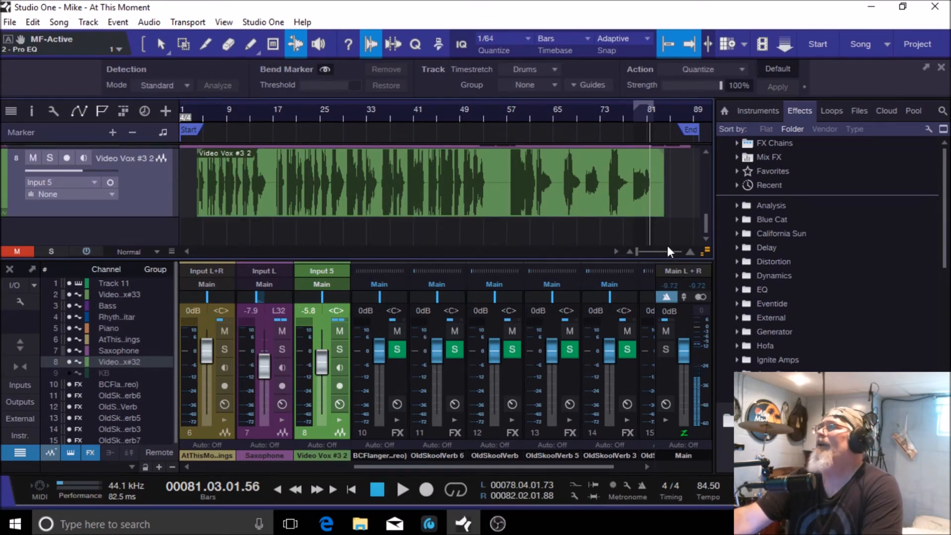
Split the Video Vox #3 2 event at about beat 2 of bar 78, ahead of the held note
drag(637, 250, 647, 251)
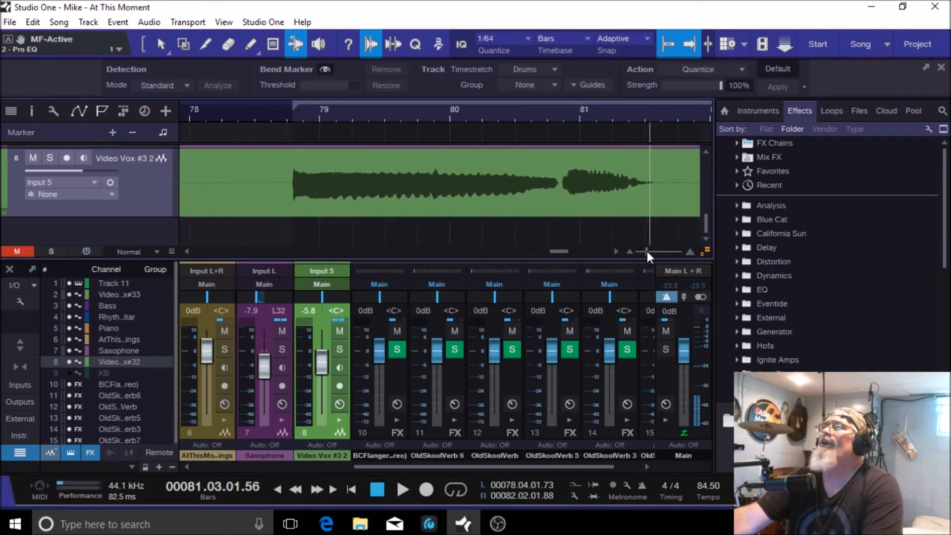
drag(562, 250, 563, 251)
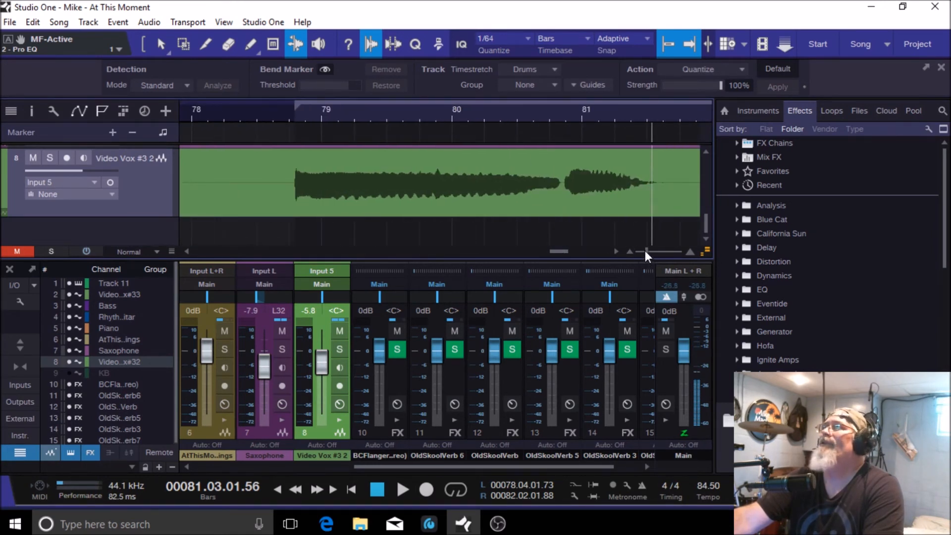
drag(645, 251, 642, 251)
drag(546, 252, 559, 249)
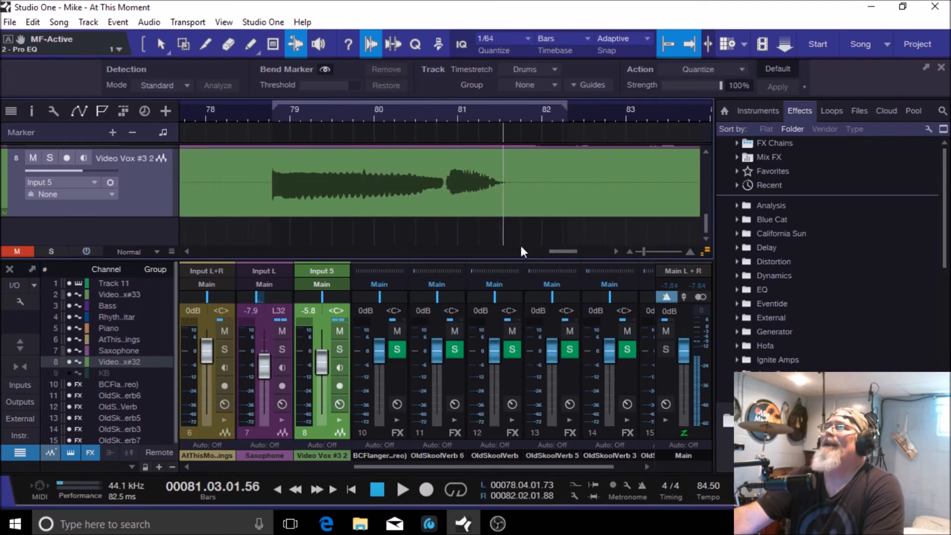
click(204, 42)
click(233, 204)
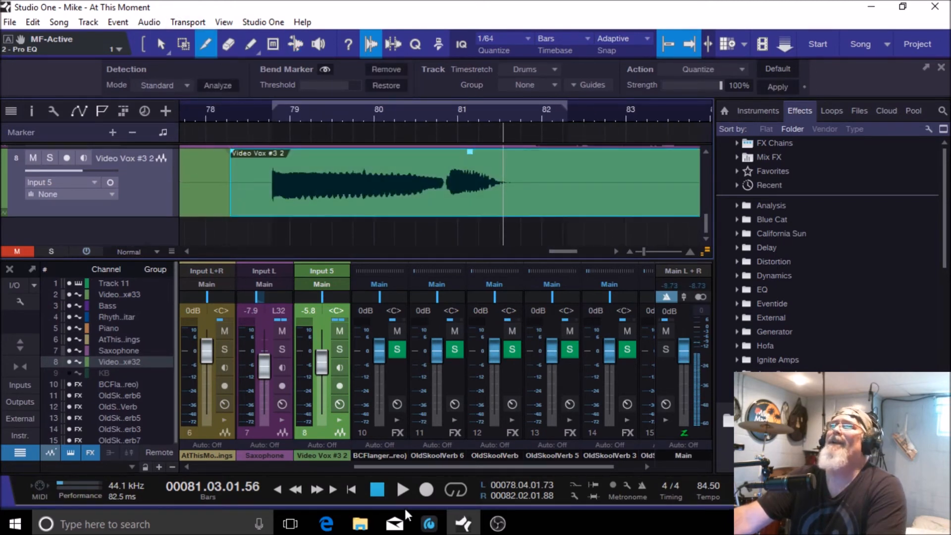
Try moving the split-off last phrase slightly later so its held note starts just before bar 79
click(161, 44)
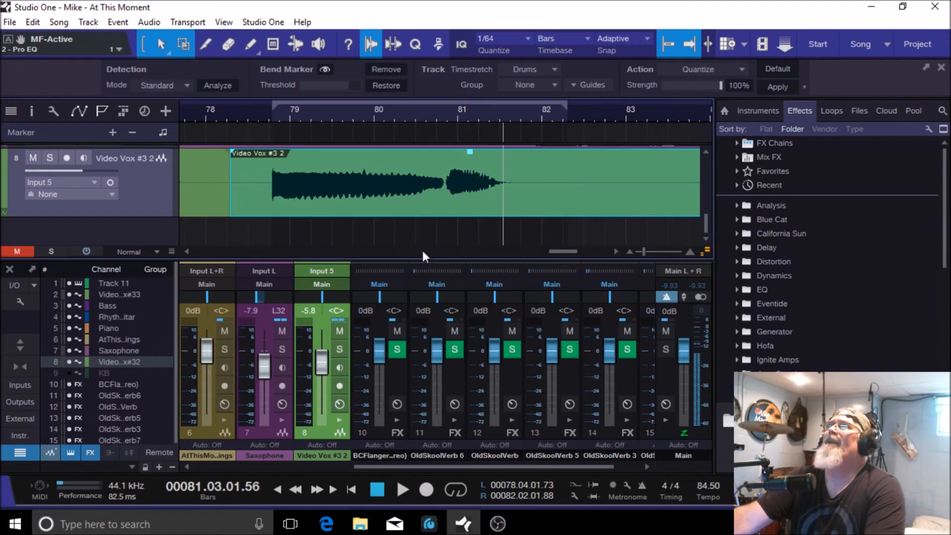
drag(378, 209, 386, 208)
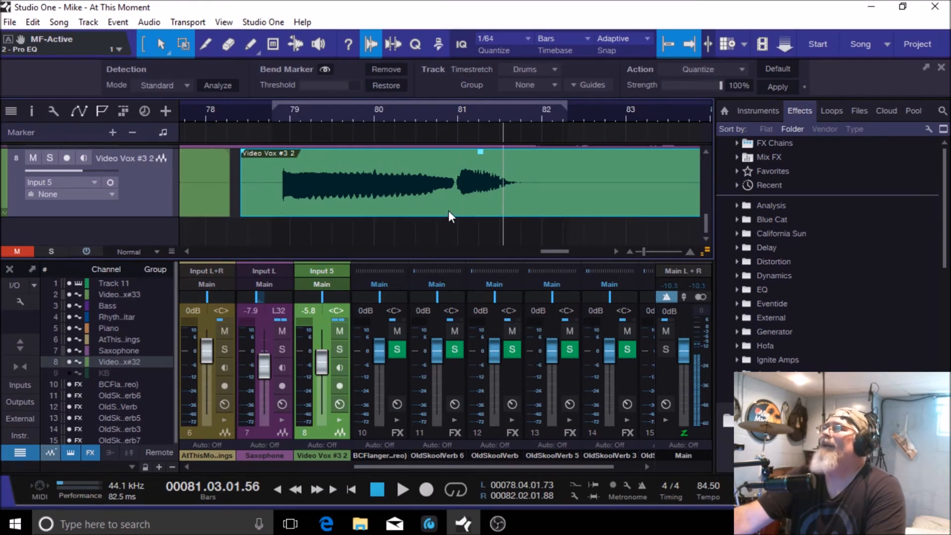
Try isolating the last note with splits just before bars 81 and 82, and move it to start at bar 81
click(206, 45)
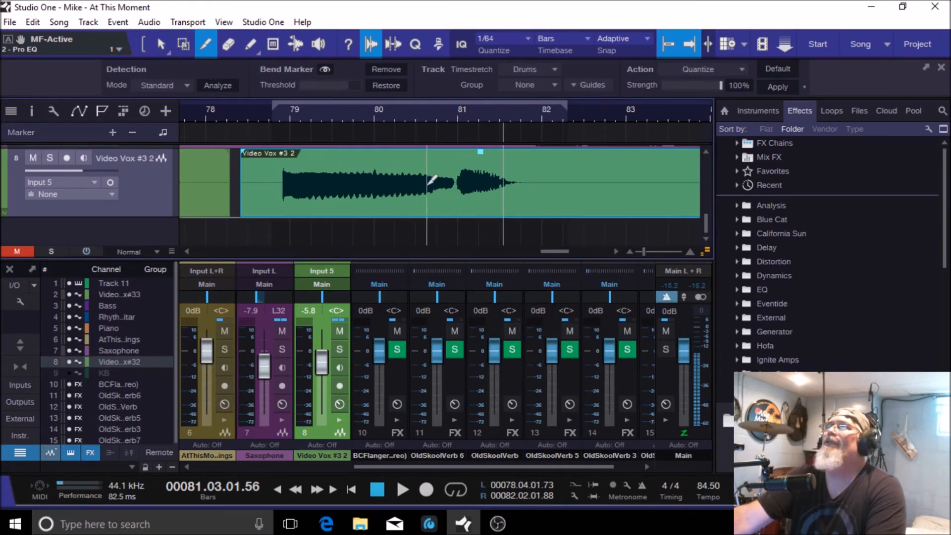
click(456, 191)
click(539, 191)
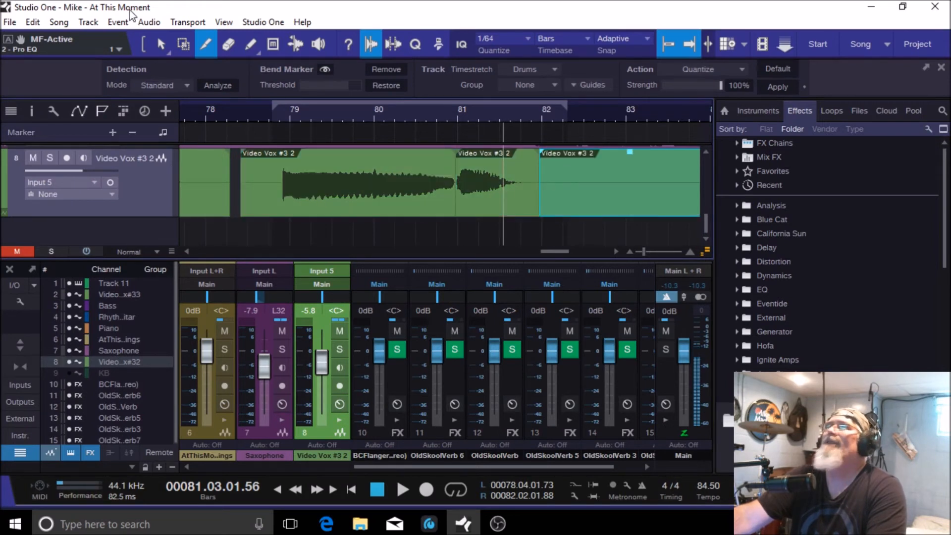
click(159, 48)
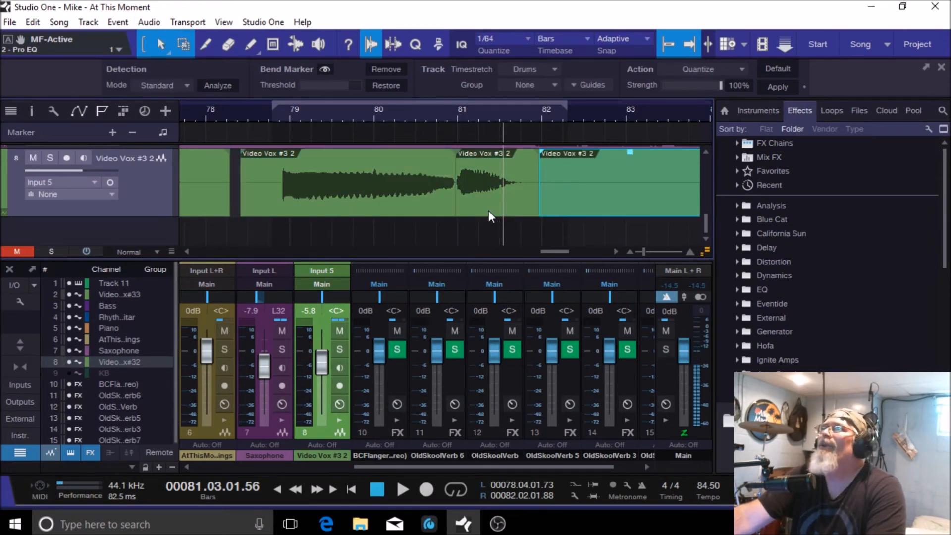
drag(486, 209, 492, 209)
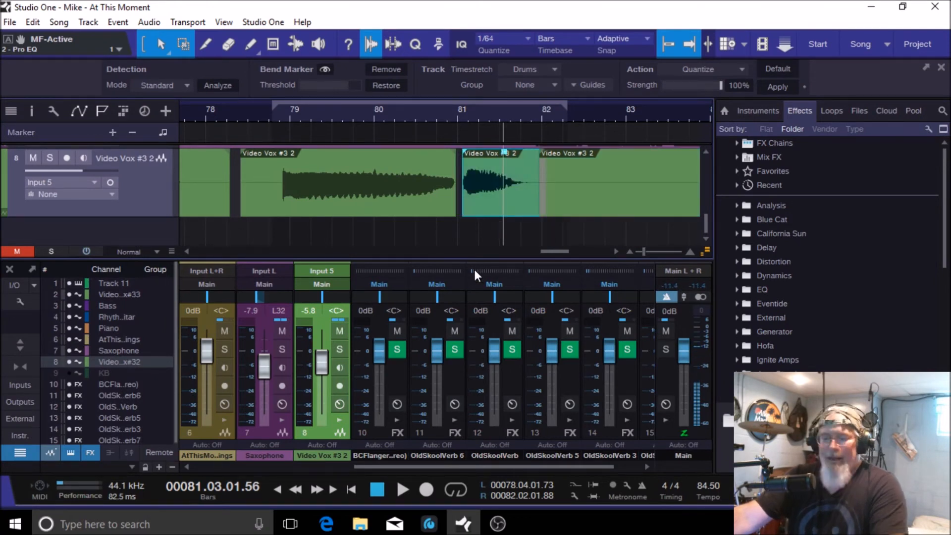
Undo the last note's move, the splits around it and the shift of the last phrase
key(ctrl+z)
key(ctrl+z)
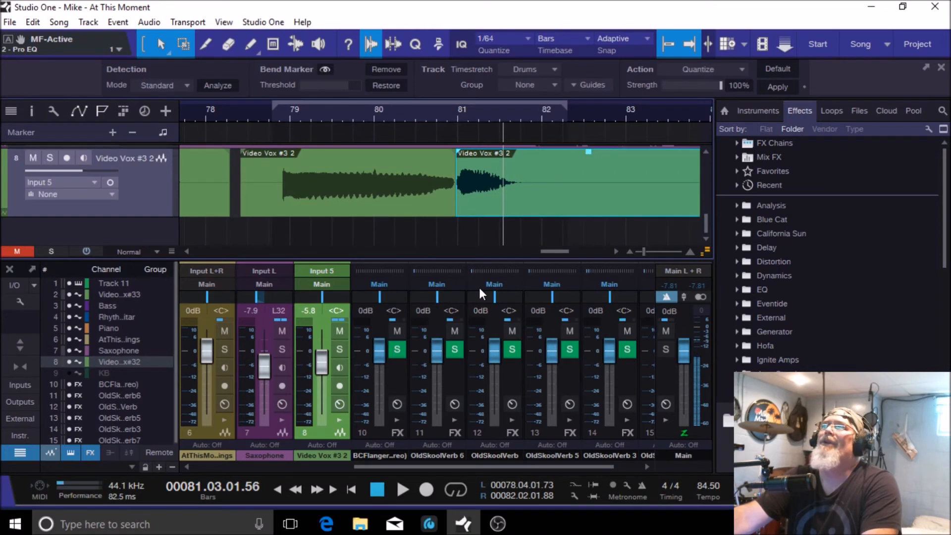
key(ctrl+z)
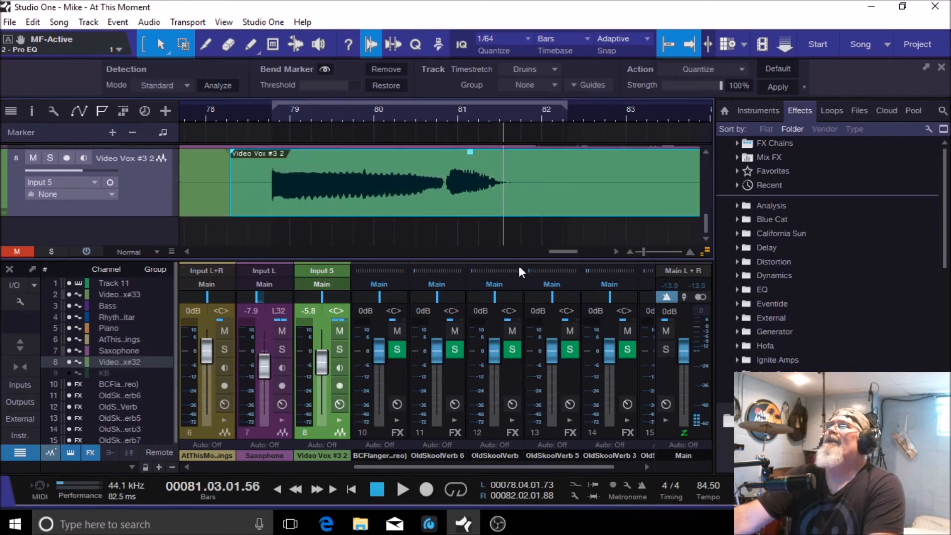
Split the last phrase's event again at about the middle of bar 82, after the final note
click(203, 44)
click(594, 187)
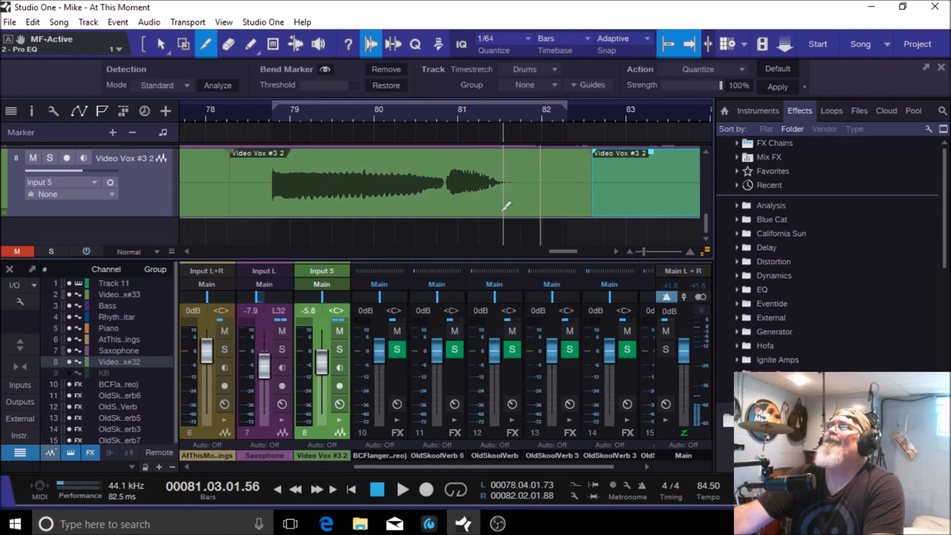
click(161, 46)
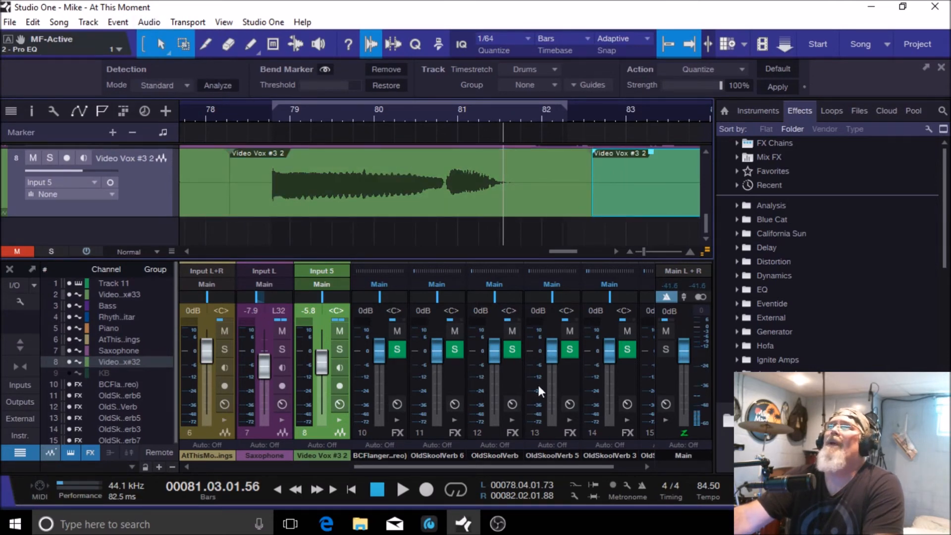
Slip the audio inside the isolated event slightly later, keeping its edges, so the held note starts just before bar 79
click(376, 209)
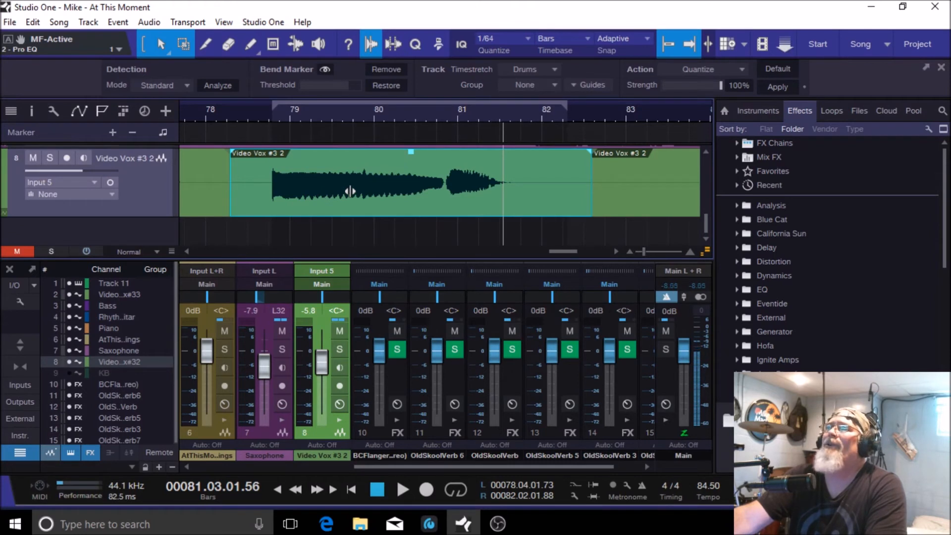
mouse_move(350, 192)
mouse_down()
mouse_move(363, 185)
mouse_move(352, 182)
mouse_up()
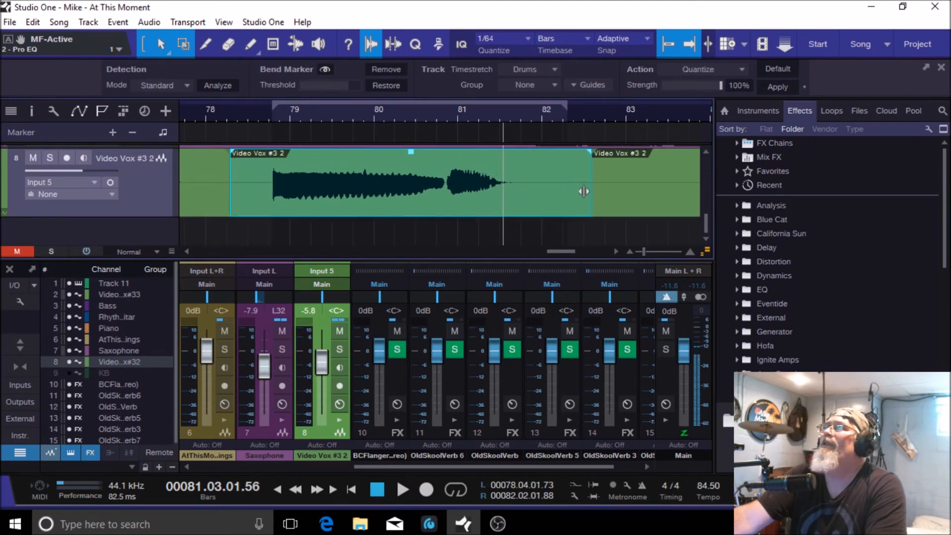
mouse_move(376, 186)
mouse_down()
mouse_move(408, 183)
mouse_move(384, 185)
mouse_up()
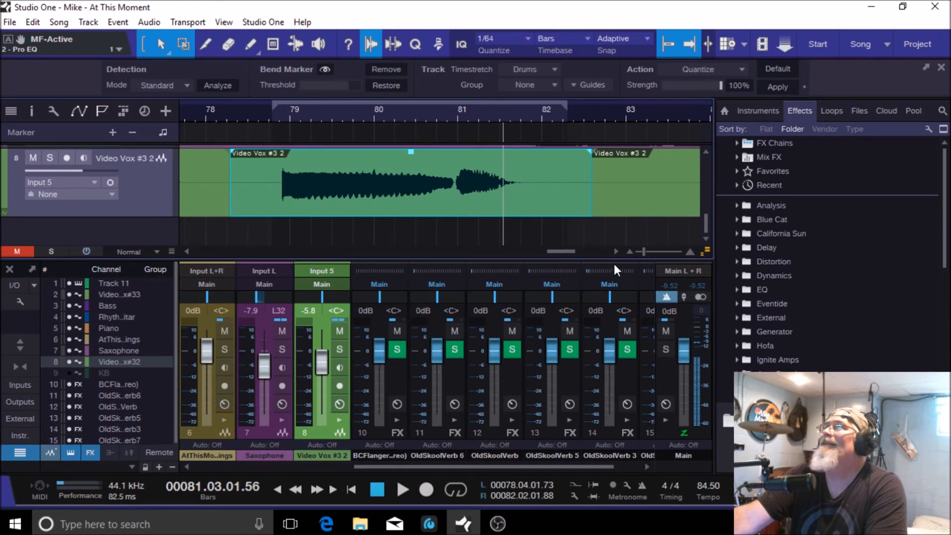
drag(641, 251, 638, 251)
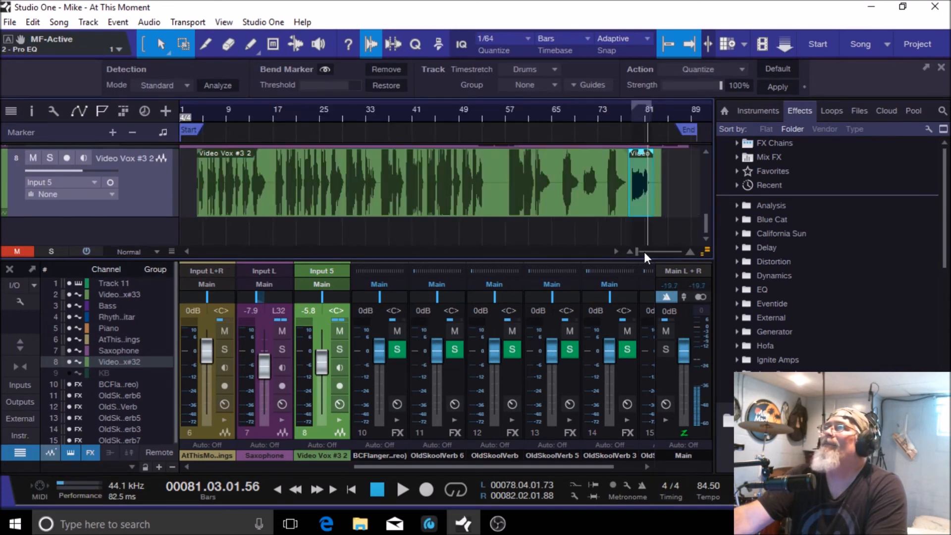
drag(638, 250, 643, 253)
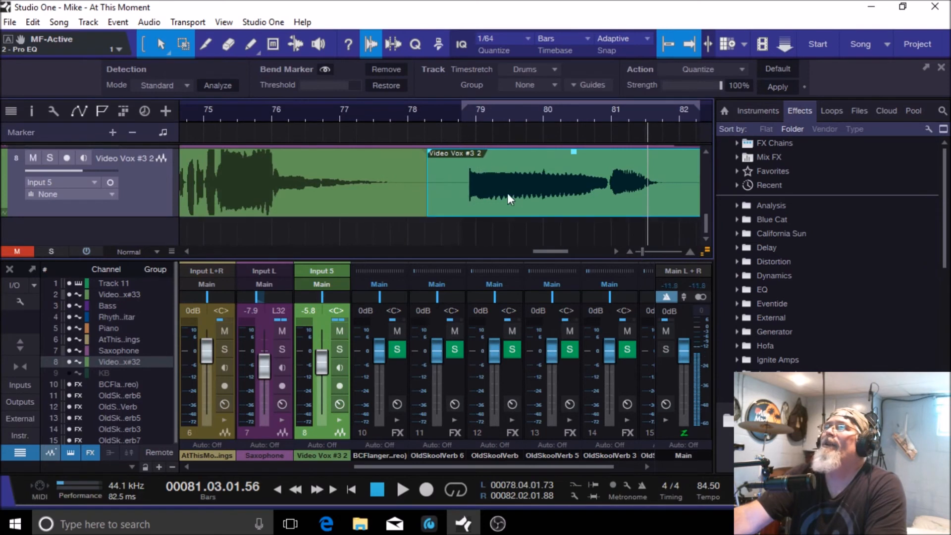
Slip the audio inside the isolated event slightly earlier, so the held note starts under a beat before bar 79, and audition it from bar 78 beat 2
drag(540, 187, 534, 189)
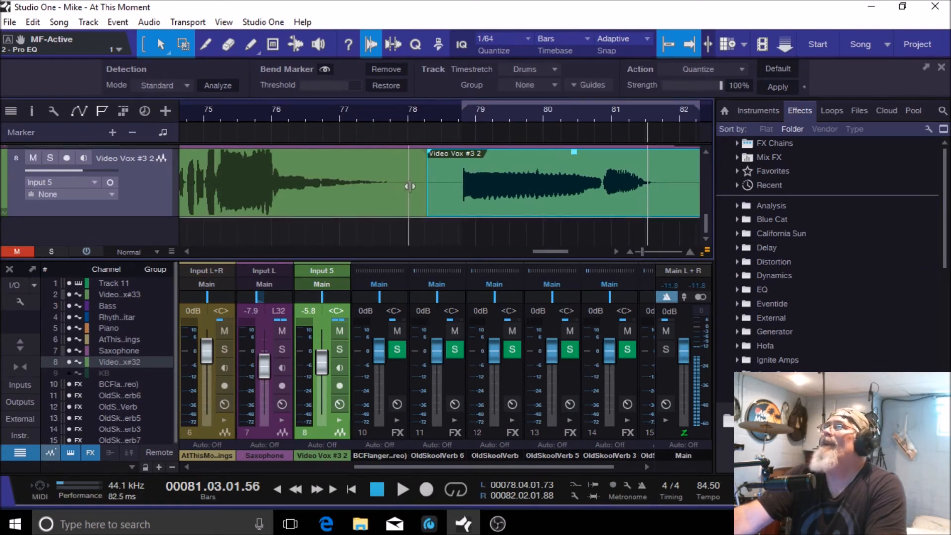
drag(543, 250, 549, 247)
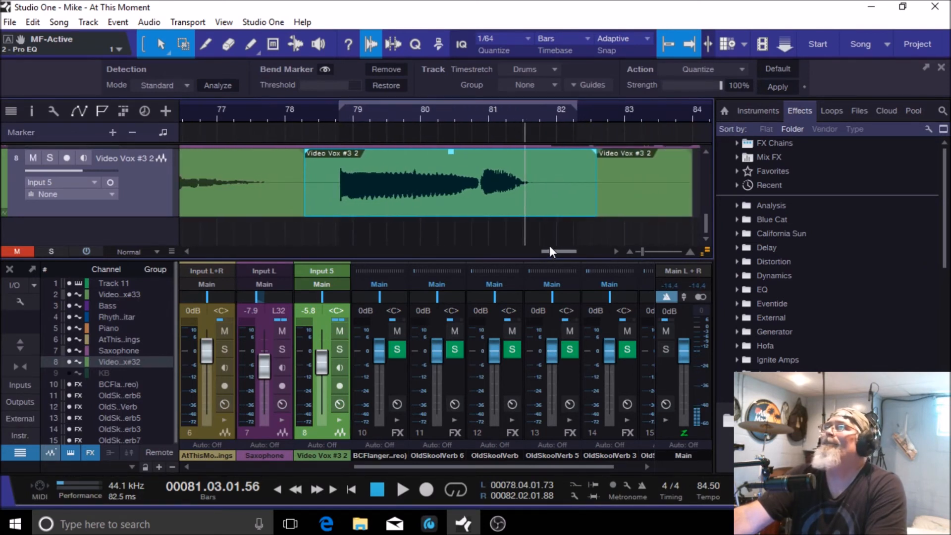
click(308, 111)
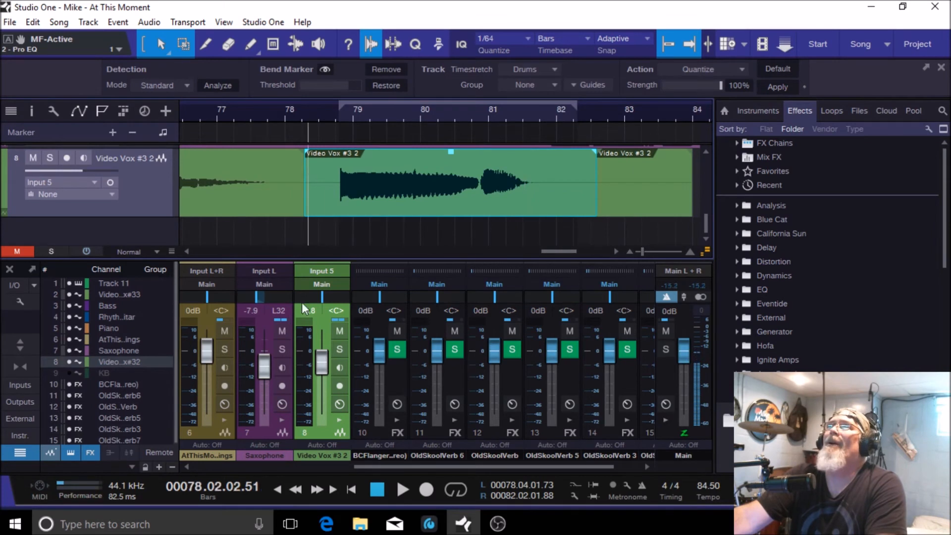
click(400, 490)
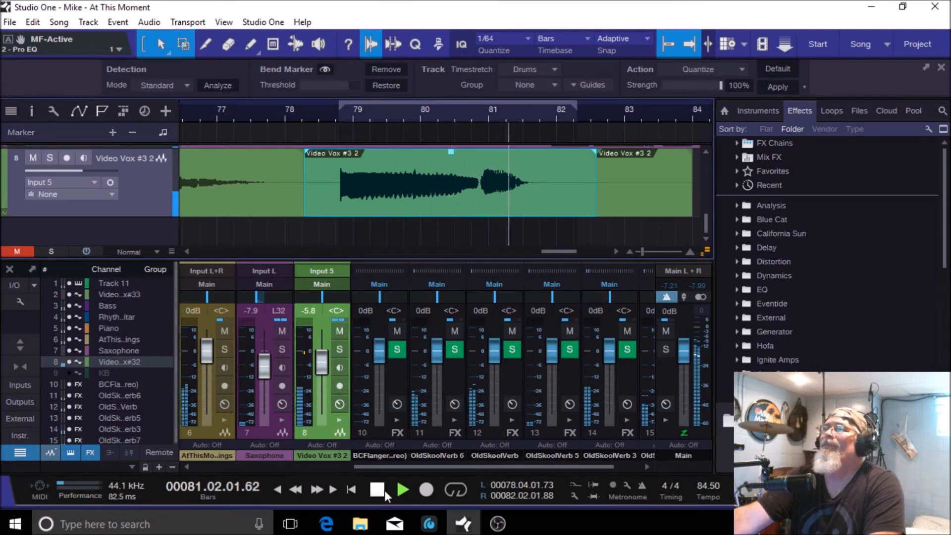
click(377, 490)
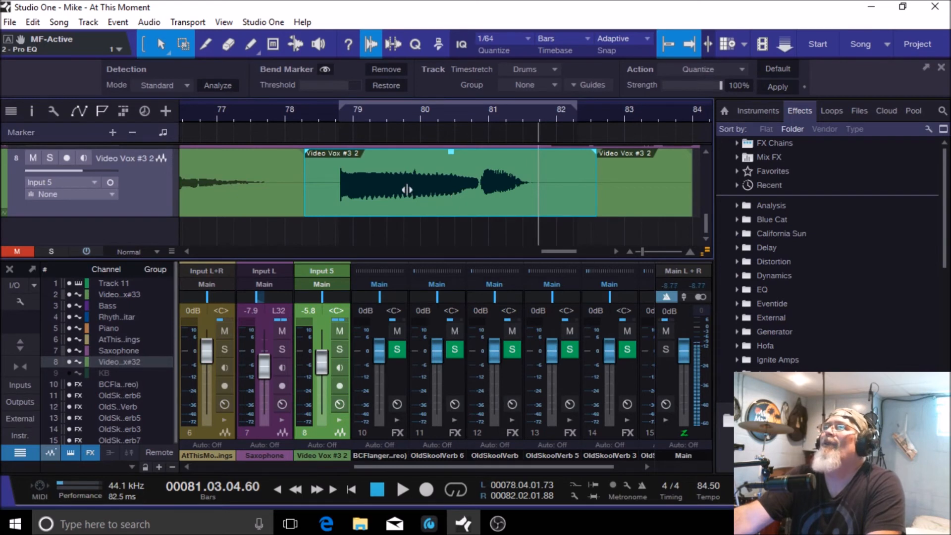
Slip the isolated event's audio later, so the held note starts about half a beat after bar 79, and audition the phrase
drag(407, 190, 428, 189)
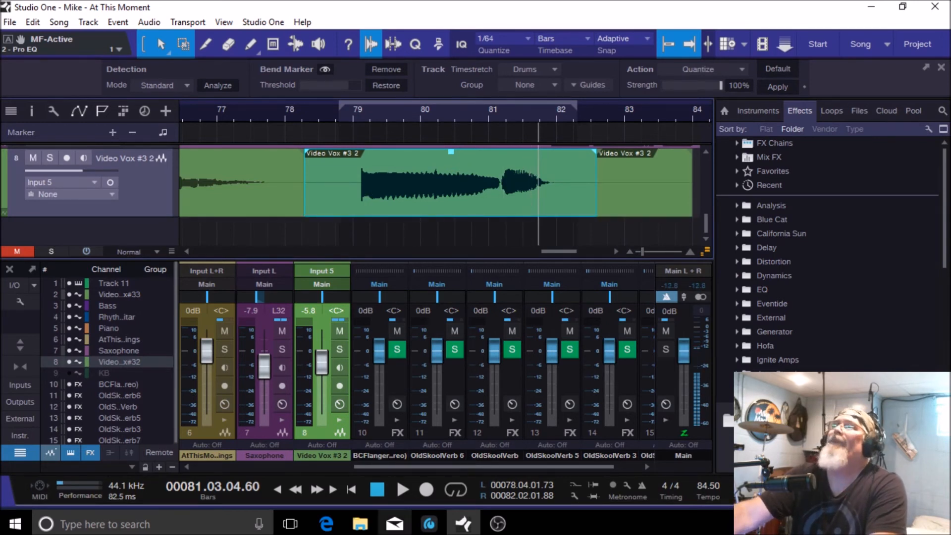
click(386, 492)
click(402, 491)
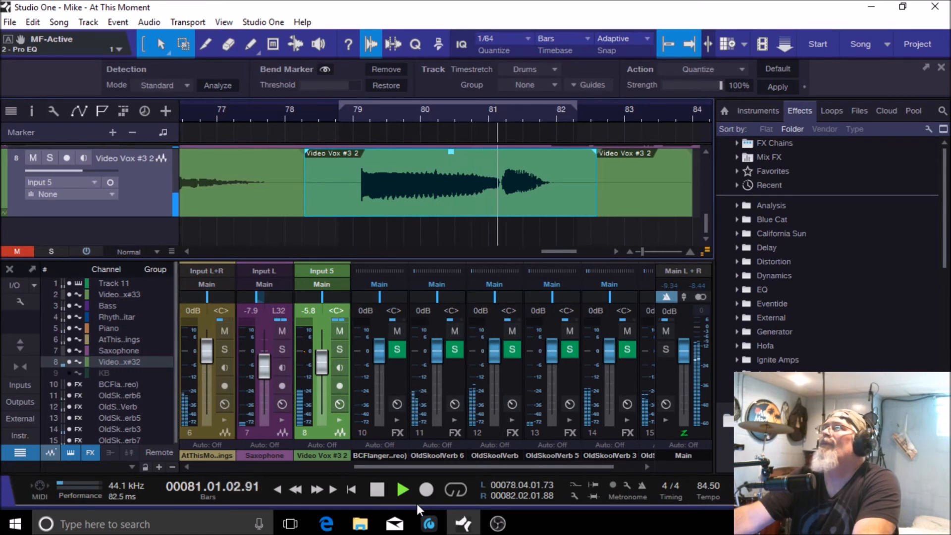
click(375, 490)
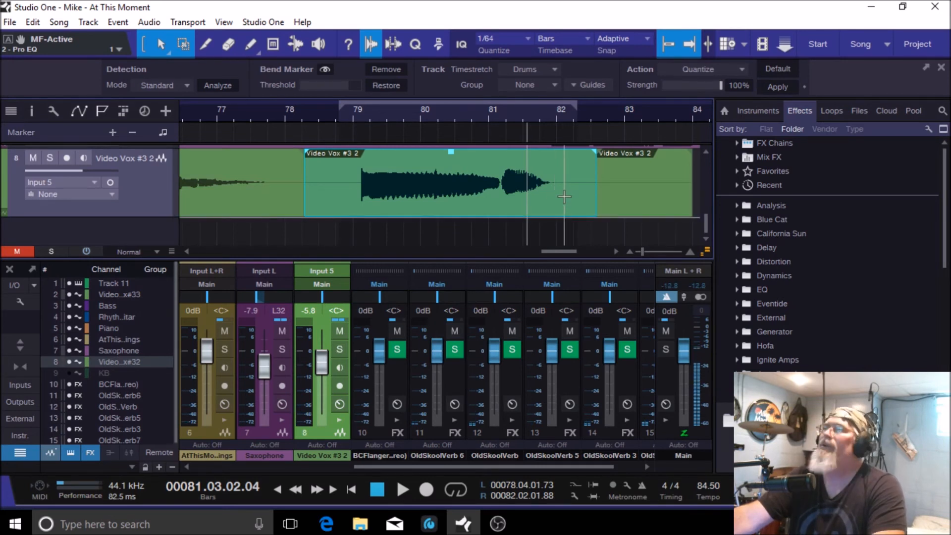
Slip the audio inside the isolated event back slightly so the held note starts on bar 79, and play the phrase to check its timing
drag(507, 198, 496, 198)
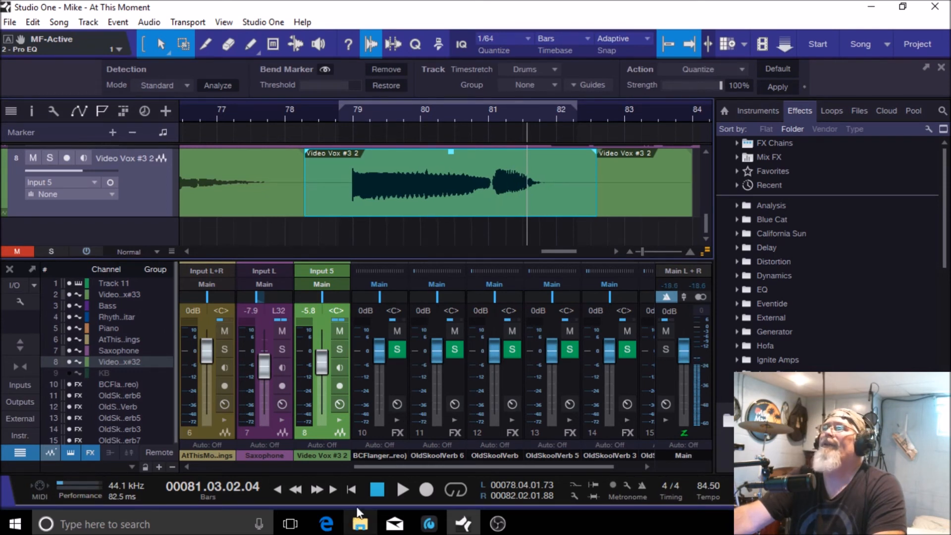
click(377, 490)
click(404, 489)
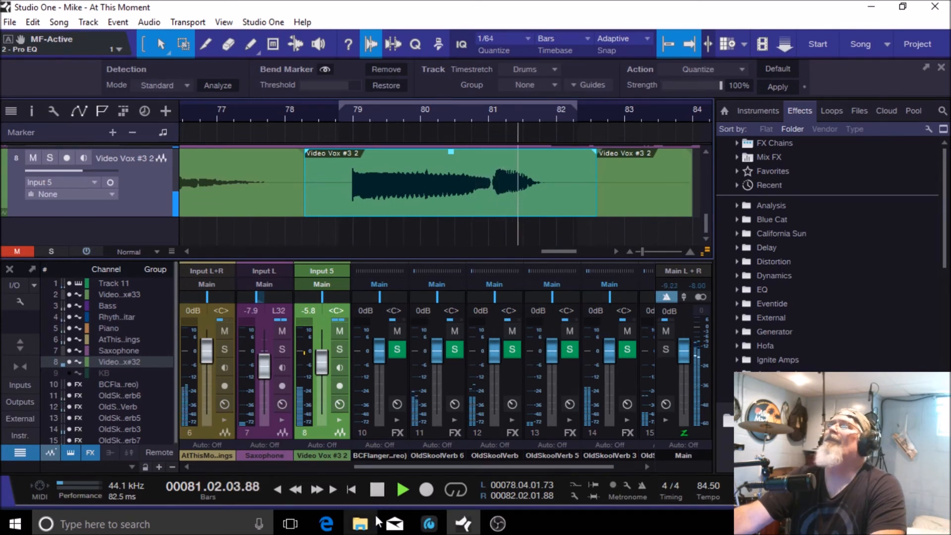
click(379, 490)
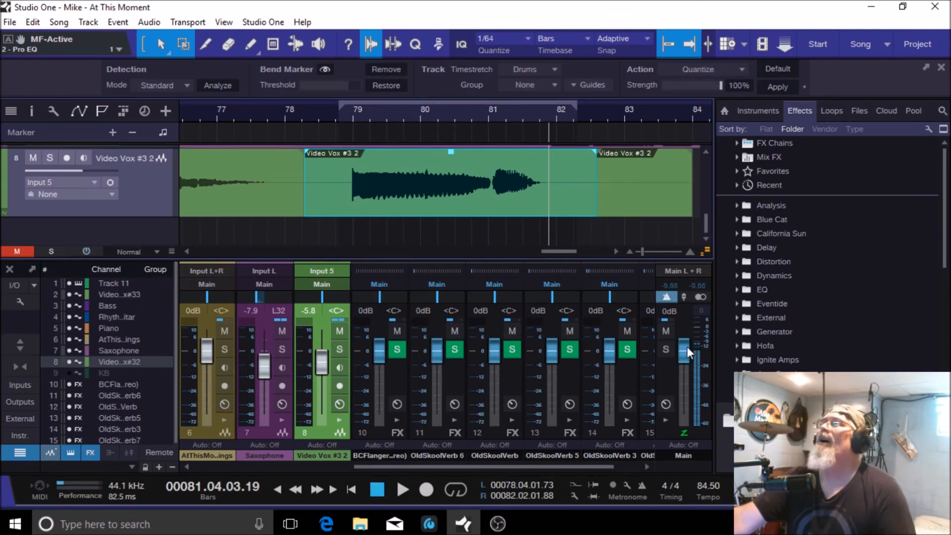
drag(643, 254, 638, 253)
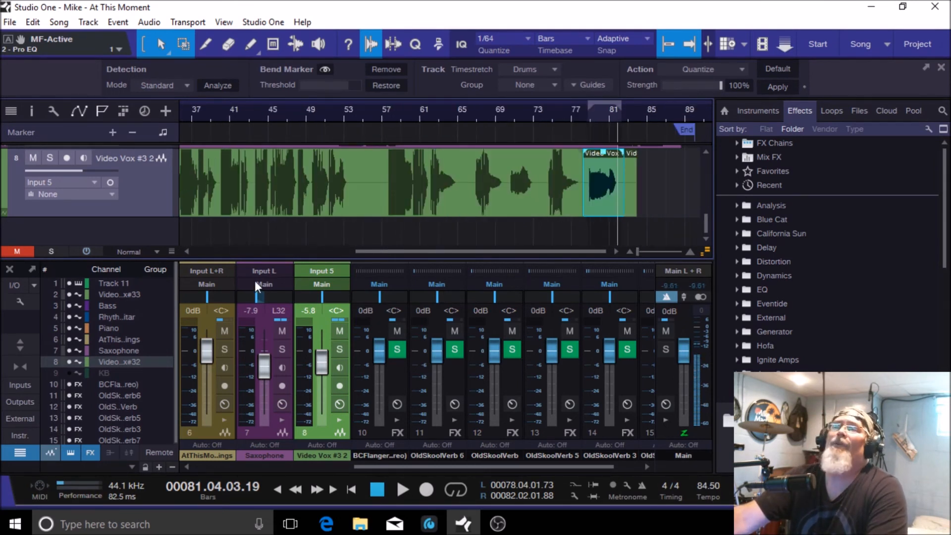